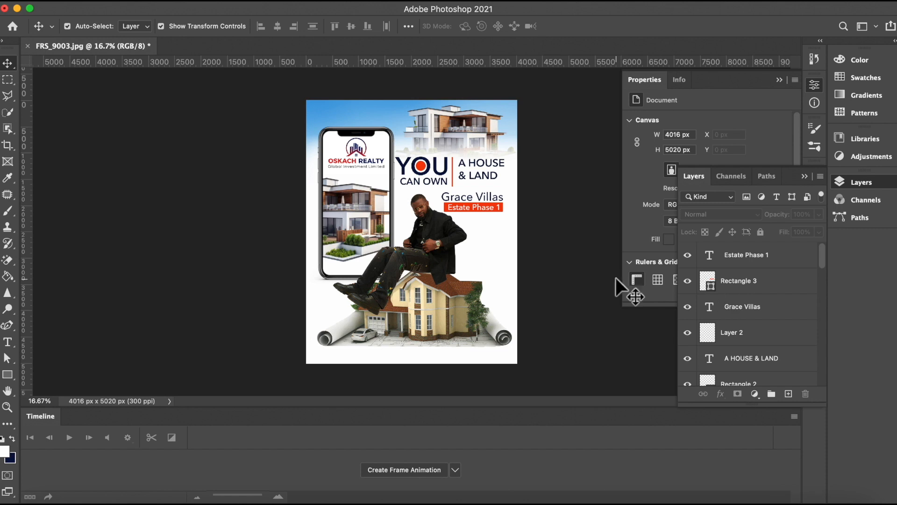
Add the text "Location: Asaba" on a new layer above Estate Phase 1, in dark navy Avenir Next Medium at 30 pt.
left_click(743, 257)
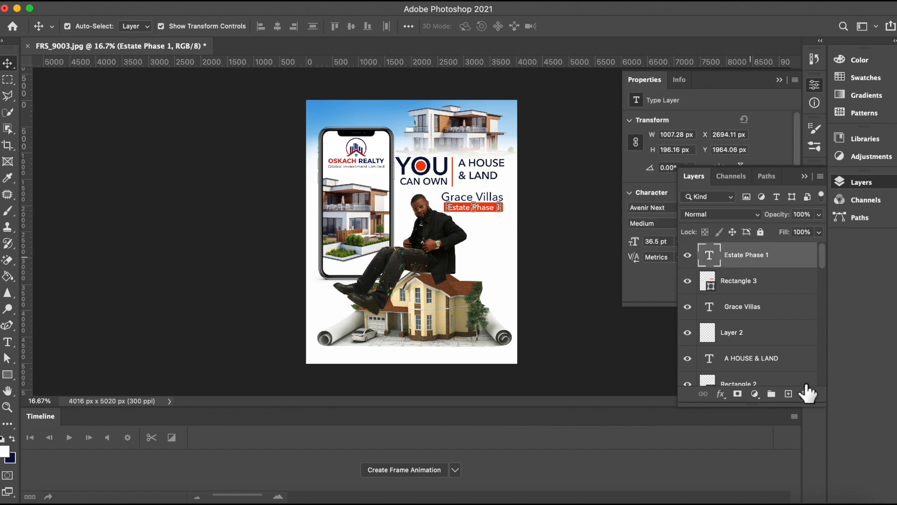
left_click(788, 394)
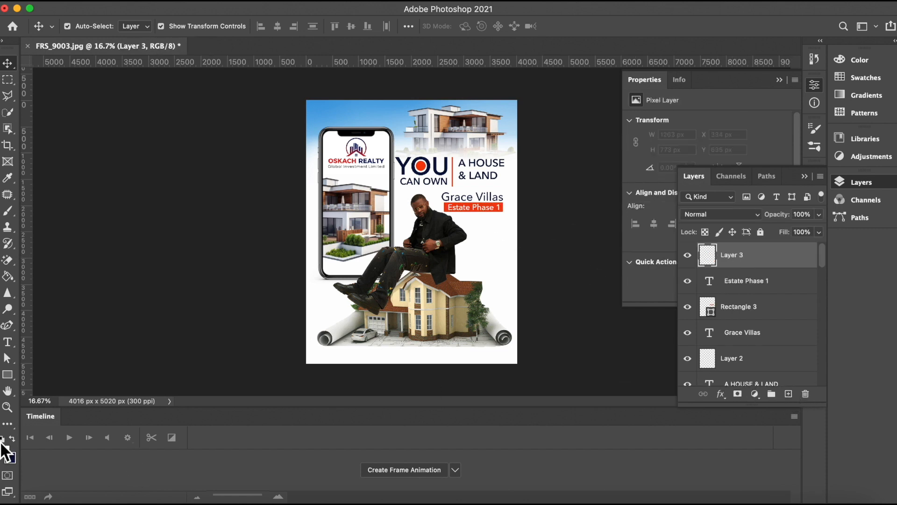
left_click(7, 343)
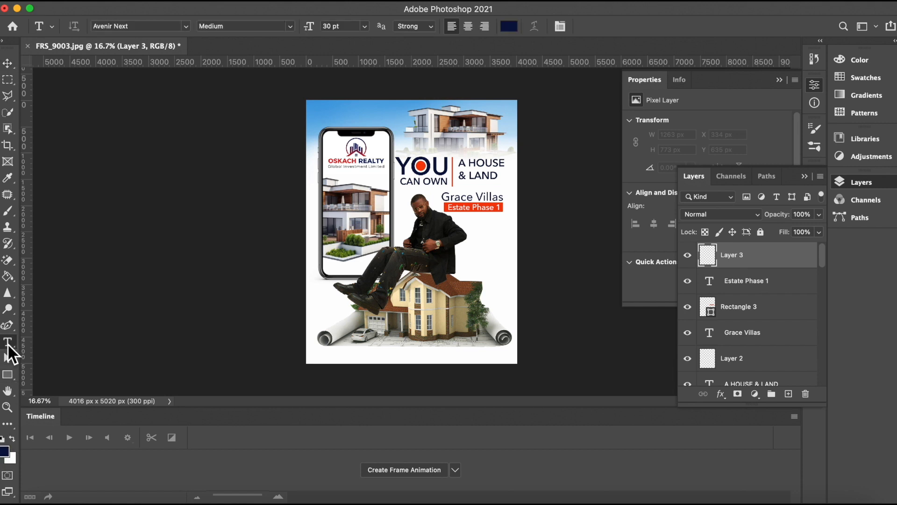
left_click(292, 25)
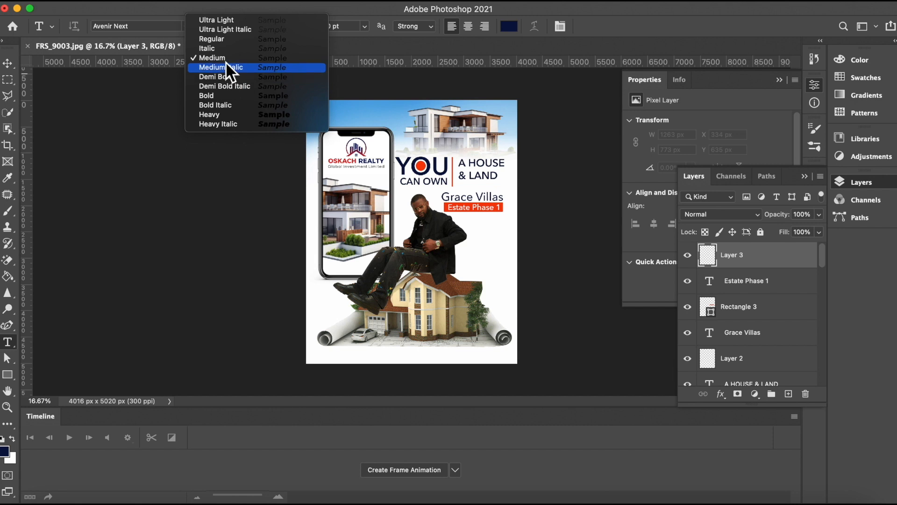
left_click(366, 9)
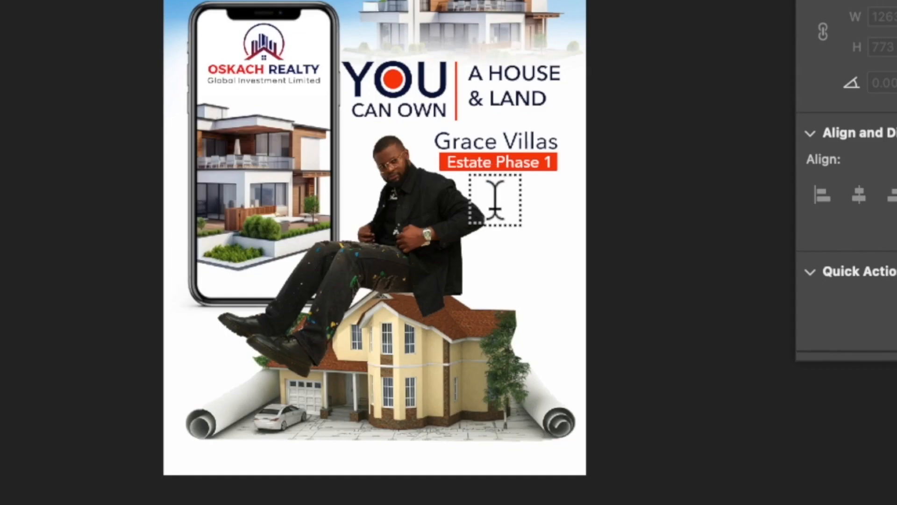
left_click(495, 196)
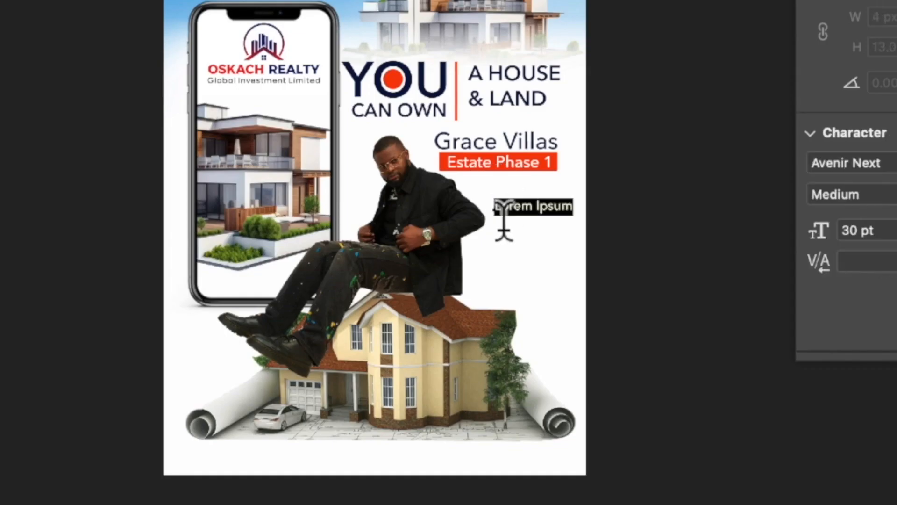
key("BackSpace")
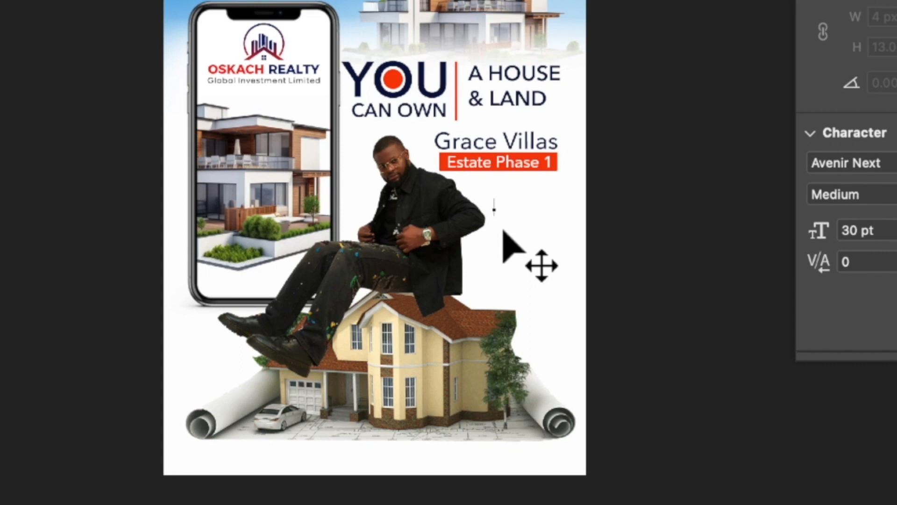
type("Location")
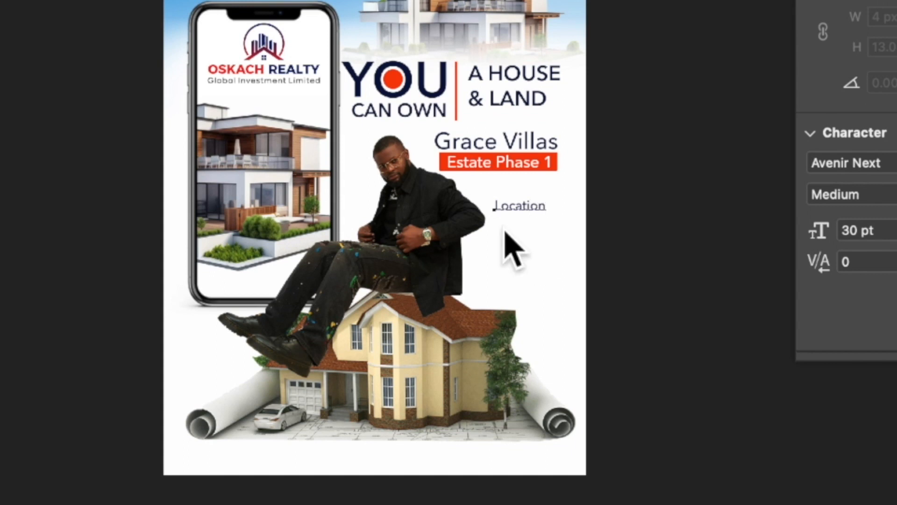
type(":")
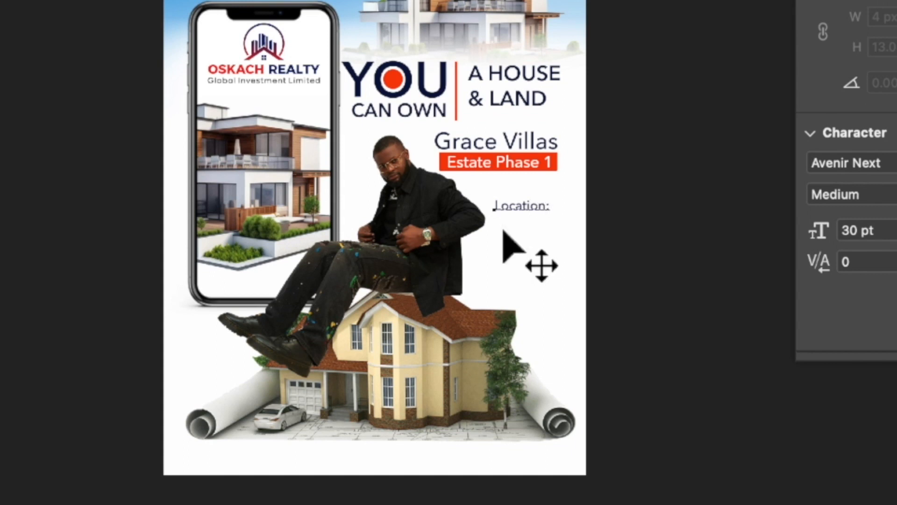
type(" Asaba")
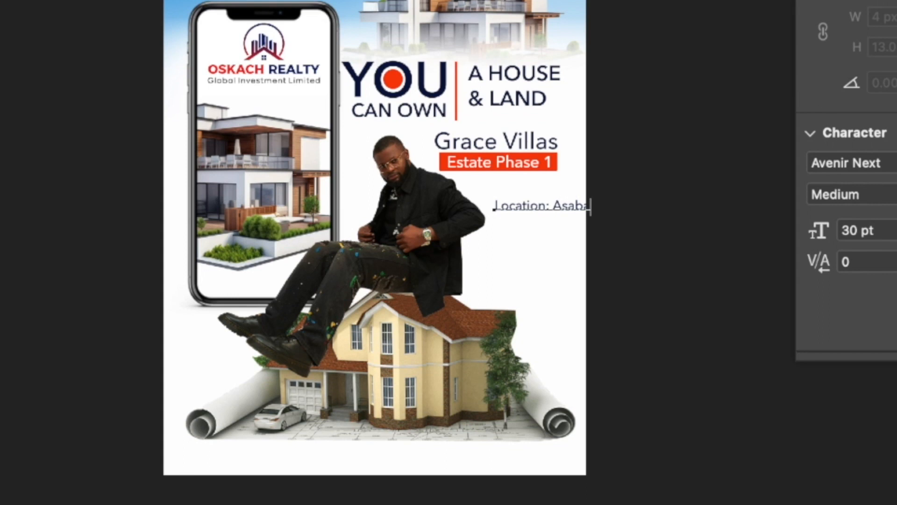
key("super+Return")
key("v")
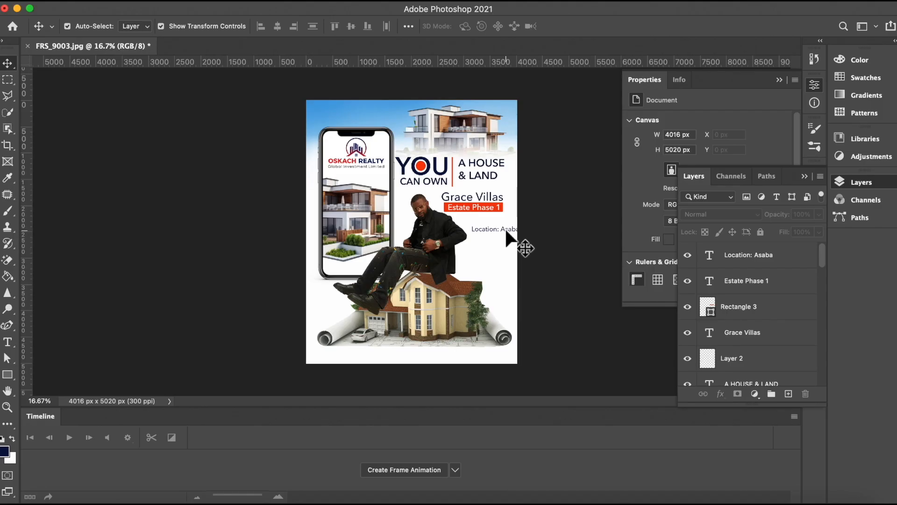
Move the "Location: Asaba" text directly beneath the red Estate Phase 1 banner and deselect it.
left_click_drag(558, 201, 541, 194)
left_click_drag(495, 223, 495, 222)
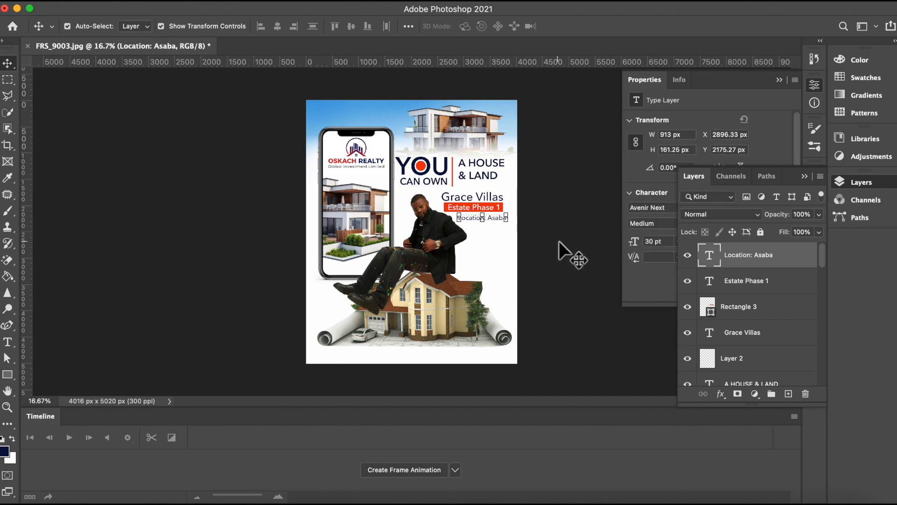
left_click(559, 241)
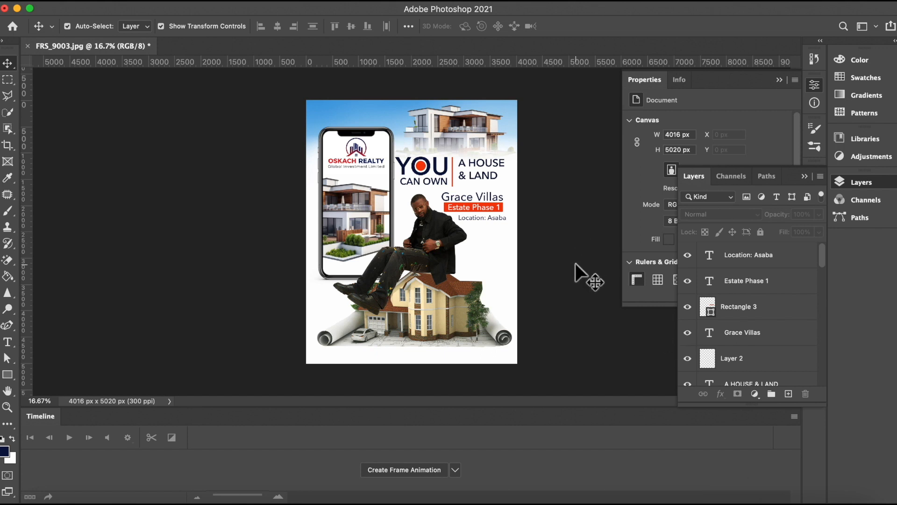
Draw a 12 pt paragraph text box about 1122 by 505 px beside the seated man, above the house's roof.
left_click(7, 343)
right_click(7, 343)
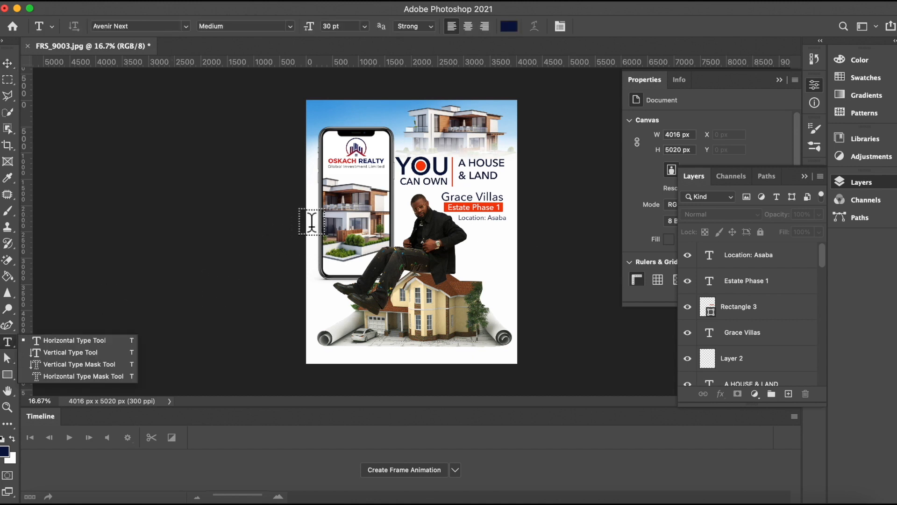
left_click(365, 26)
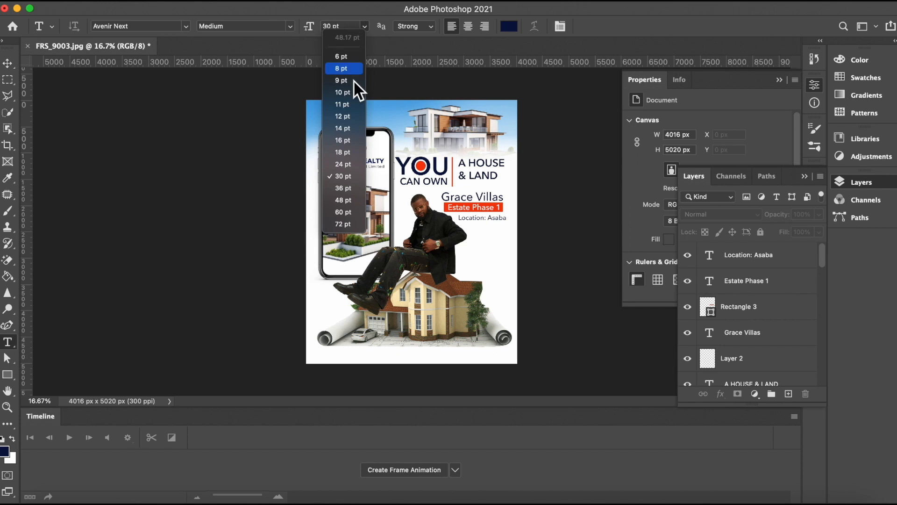
left_click(344, 117)
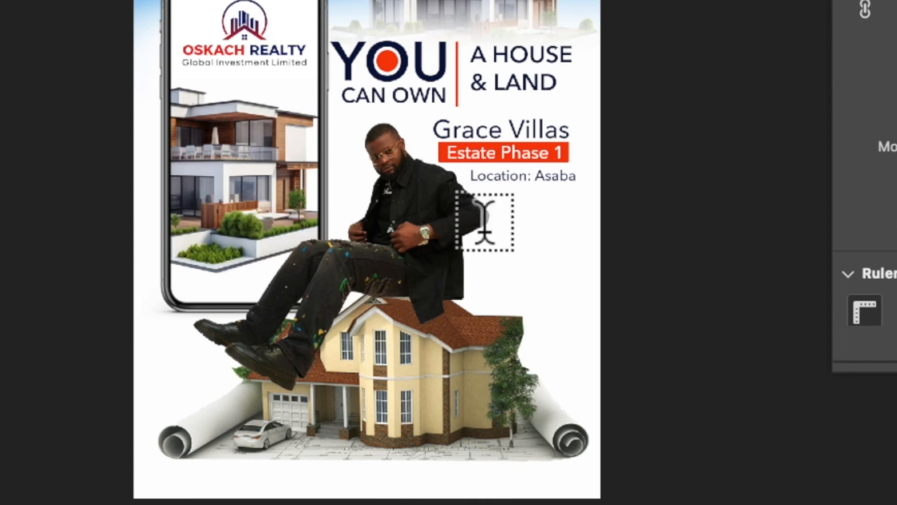
left_click_drag(470, 242, 591, 300)
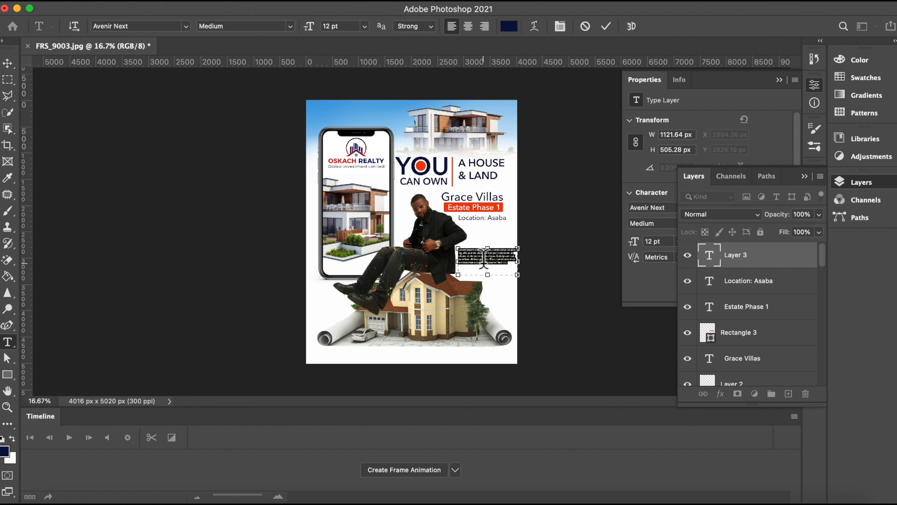
Replace the placeholder text with the pasted sentence "Oskach Realty Global Investment Limited is an indigenous real estate company.".
key("BackSpace")
right_click(466, 253)
left_click(494, 313)
key("super+equal")
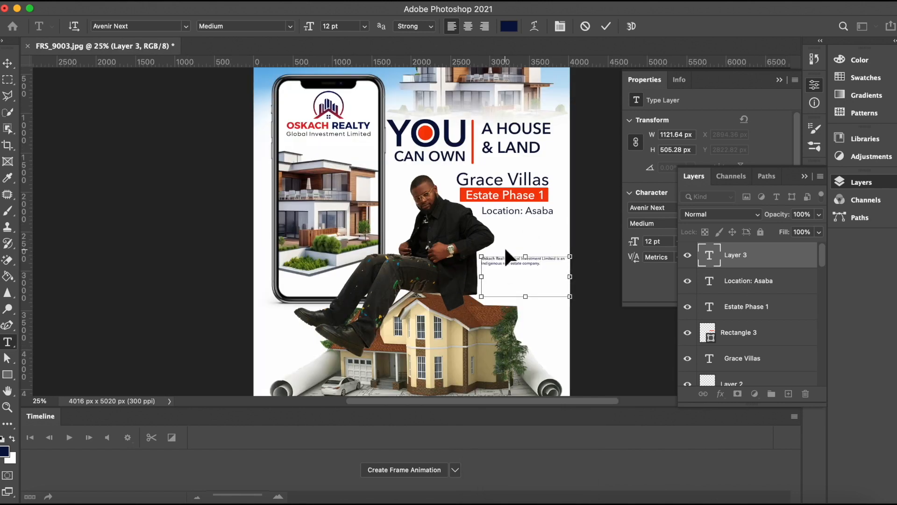
key("super+equal")
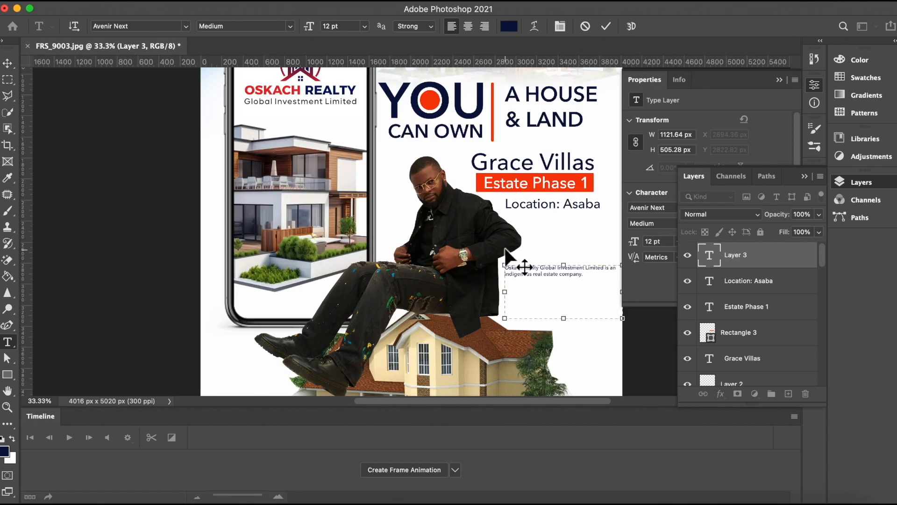
left_click(607, 25)
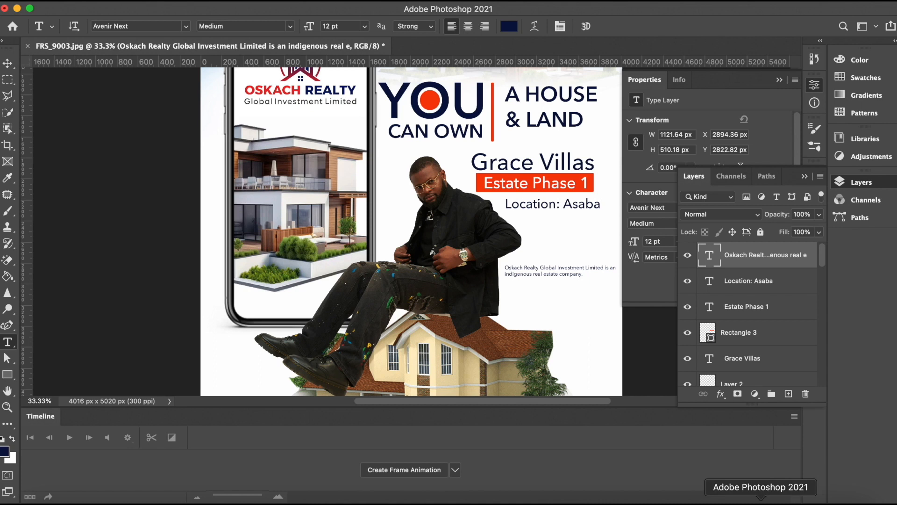
Paste the company's mission statement, beginning "Our mission is simple", on a new line below the first sentence of the paragraph.
left_click(556, 270)
left_click(582, 273)
type(".")
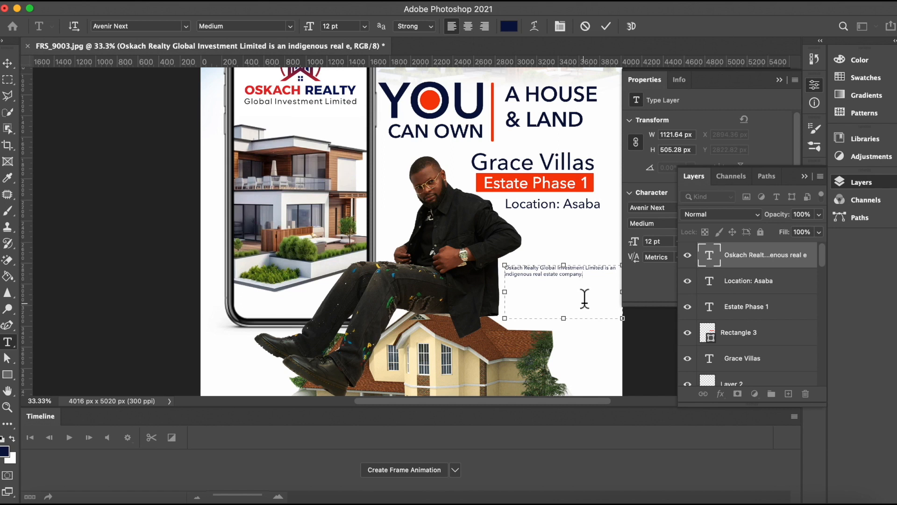
right_click(514, 283)
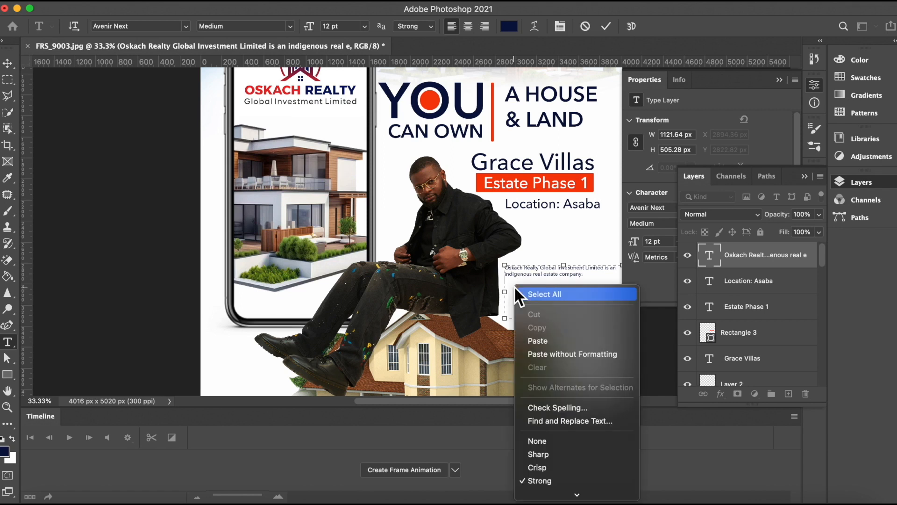
left_click(540, 338)
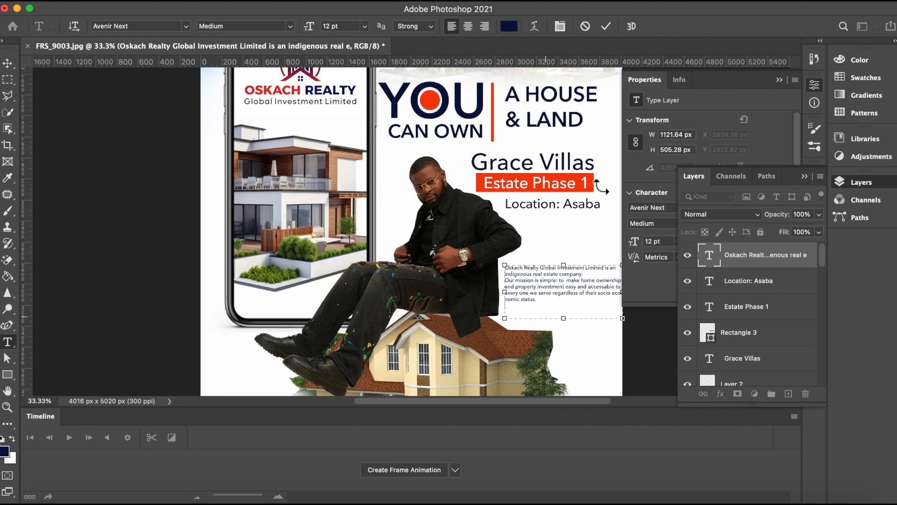
left_click(610, 23)
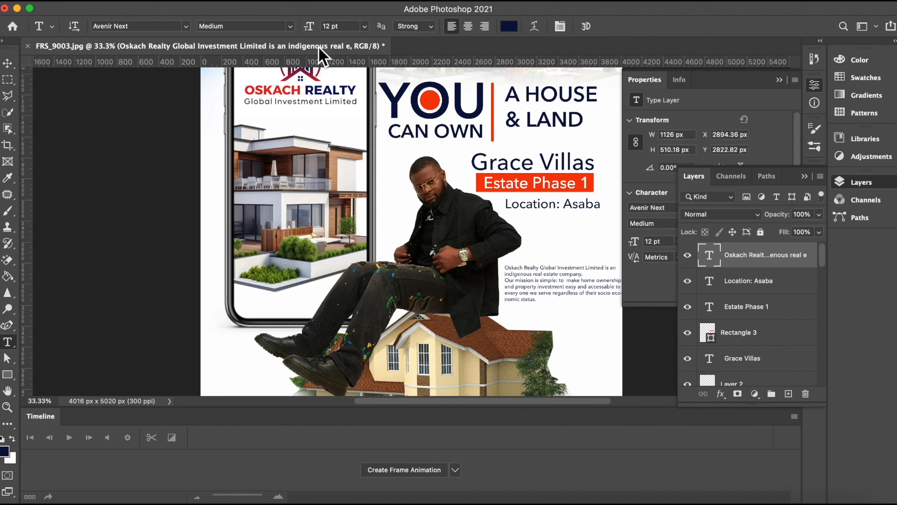
Set the company paragraph's font size to 14 pt and bring the hyphenated word "regardless" whole onto the last line.
left_click(364, 26)
left_click(347, 129)
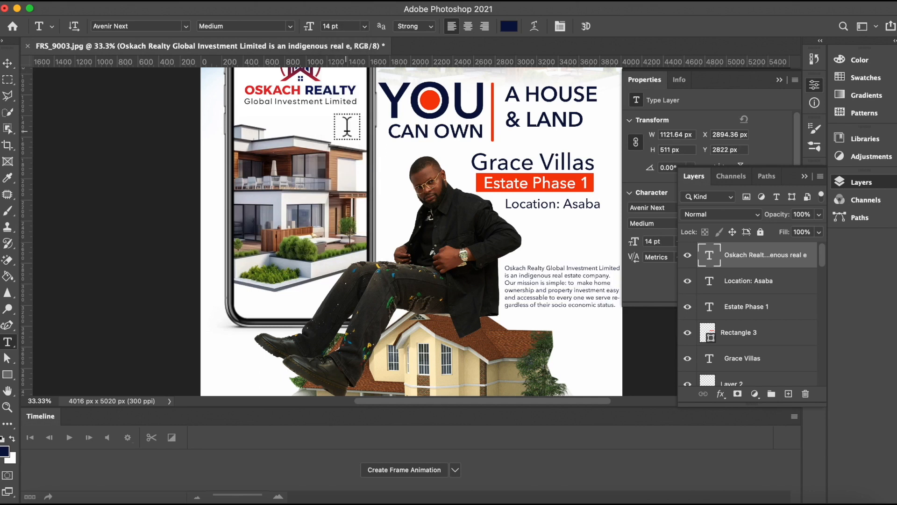
left_click(612, 296)
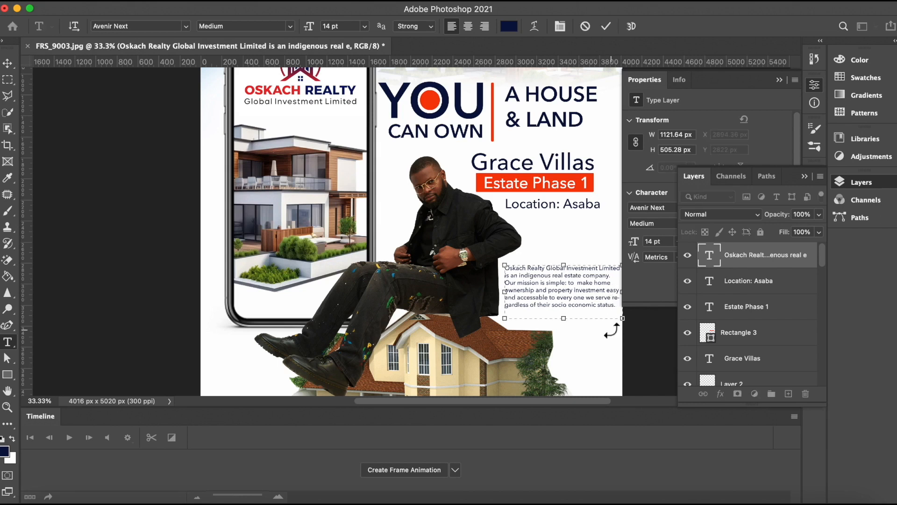
key("BackSpace")
left_click(607, 26)
left_click(780, 80)
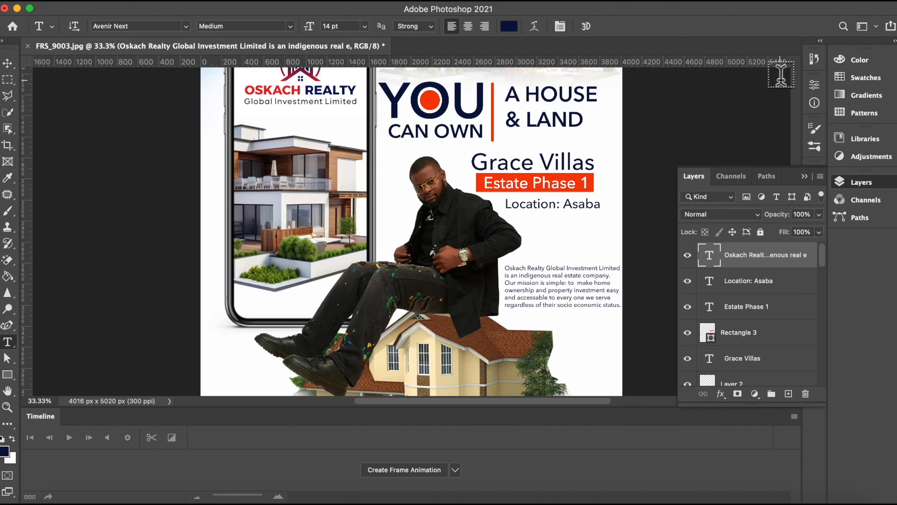
Shift the company paragraph slightly up and to the left, and move the seated man's image slightly left.
left_click(7, 62)
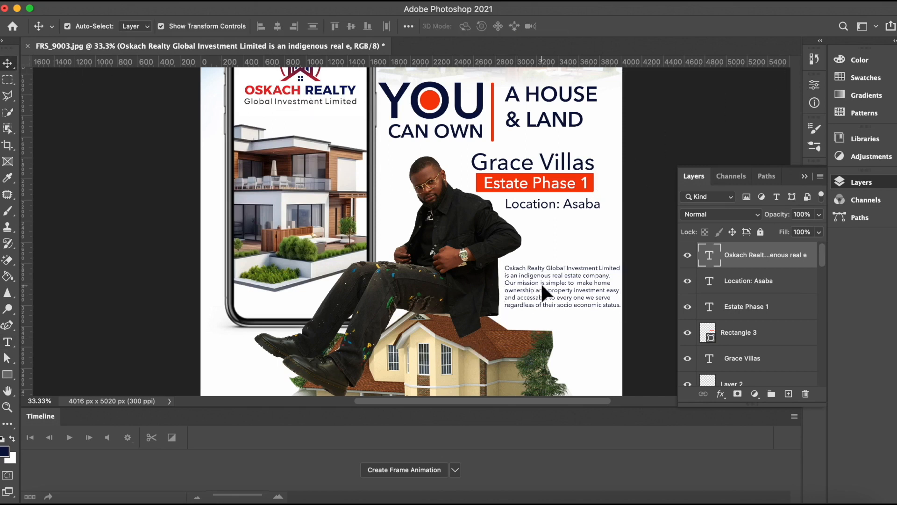
left_click_drag(542, 286, 540, 280)
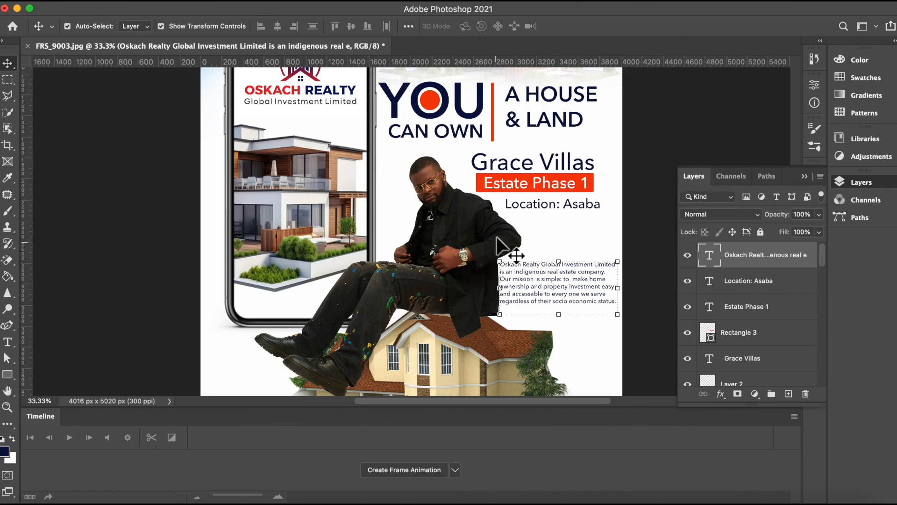
left_click(494, 243)
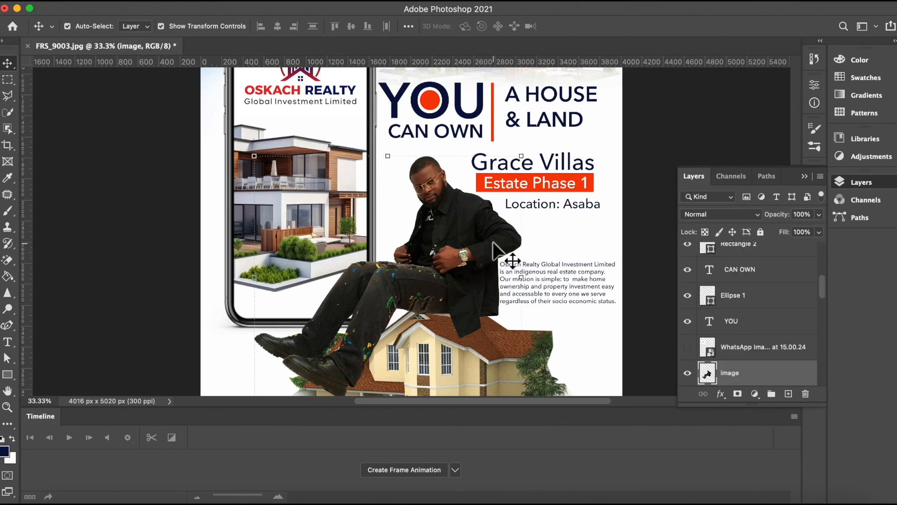
left_click_drag(494, 243, 492, 243)
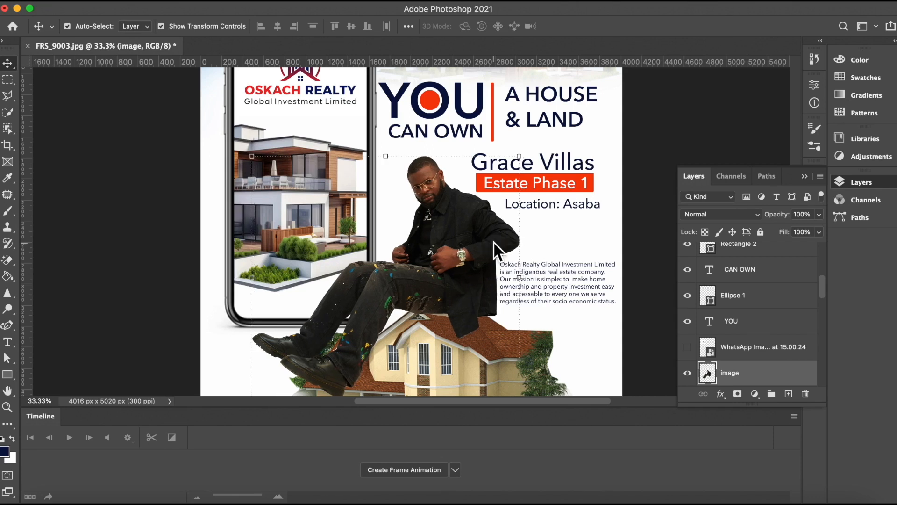
Nudge the company paragraph slightly upward beside the seated man, keeping its text layer selected.
left_click(565, 284)
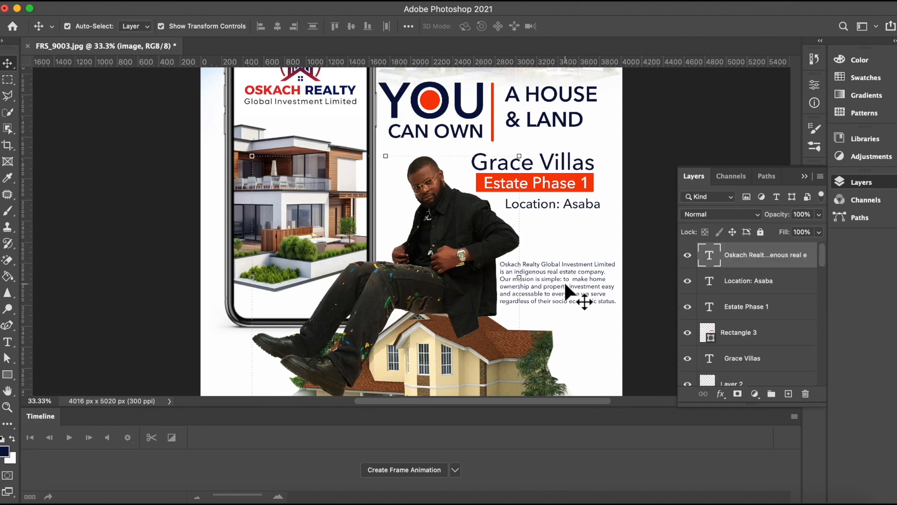
key("Up")
key("Up")
key("Up")
key("Up")
key("Up")
key("Up")
key("Up")
key("Up")
key("Up")
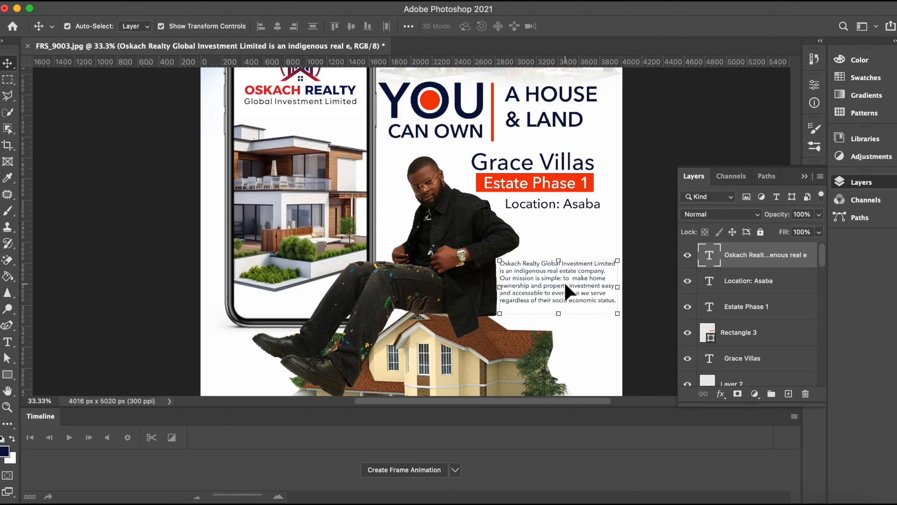
left_click(651, 153)
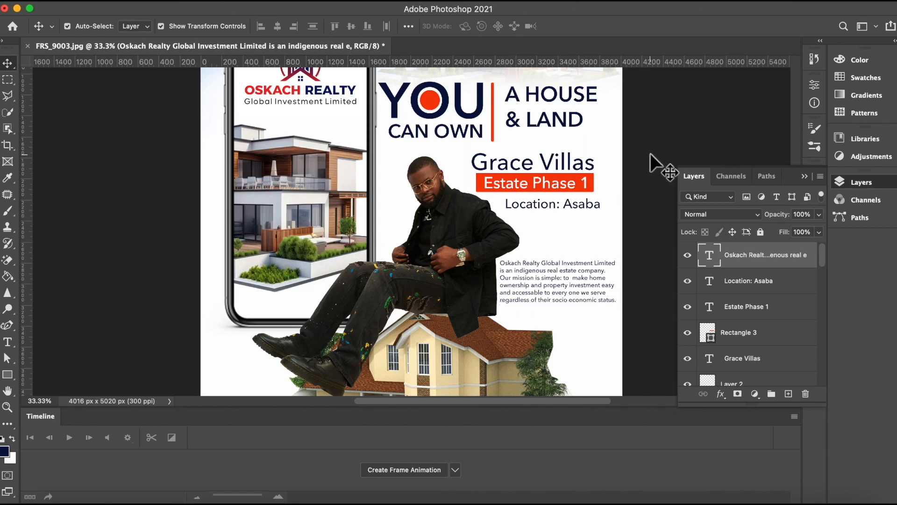
left_click(758, 260)
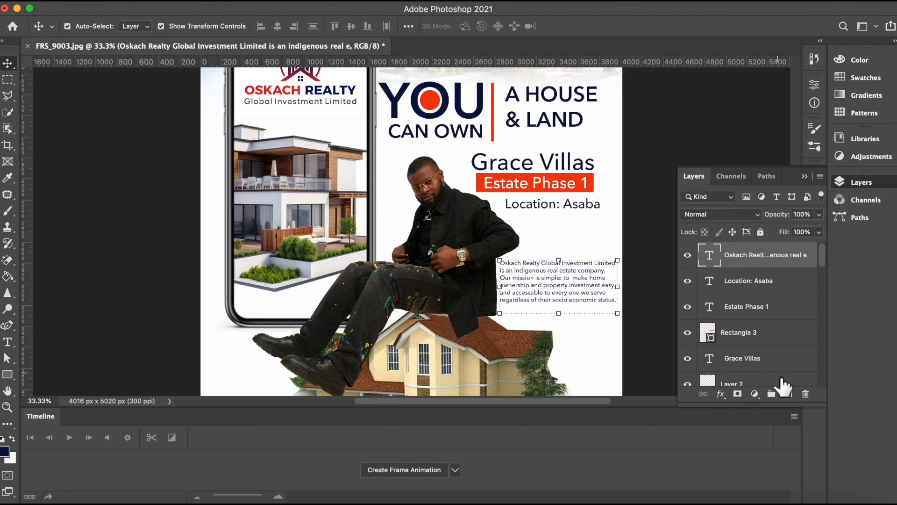
On a new layer, draw a dark navy bar about 609 by 30 px under the right end of the company paragraph's last line.
left_click(789, 395)
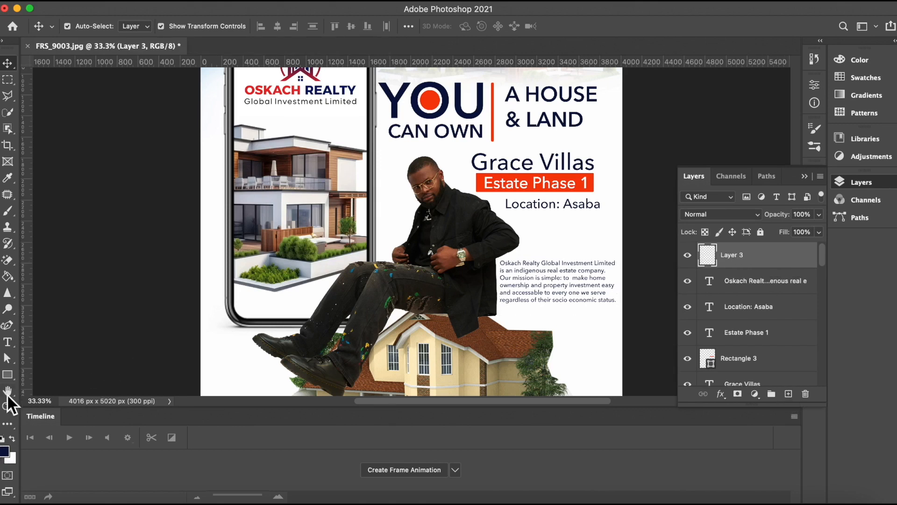
left_click(7, 375)
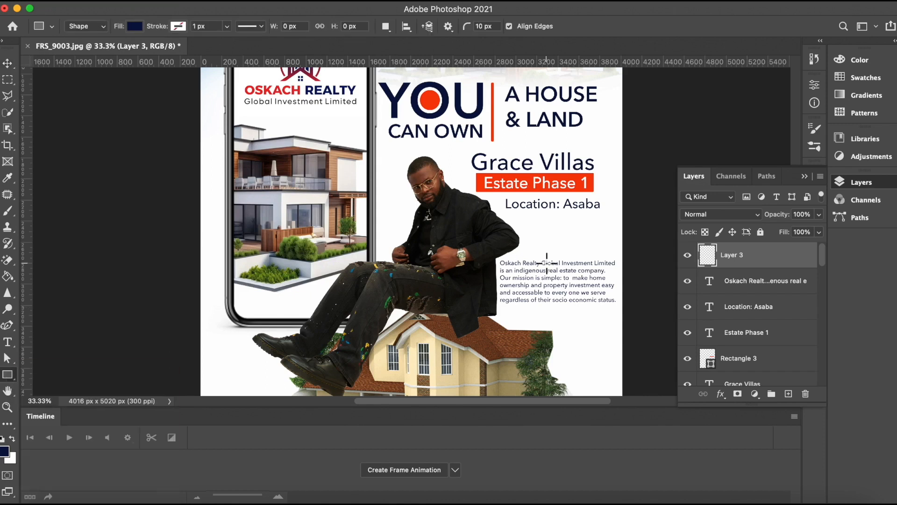
left_click_drag(552, 305, 616, 308)
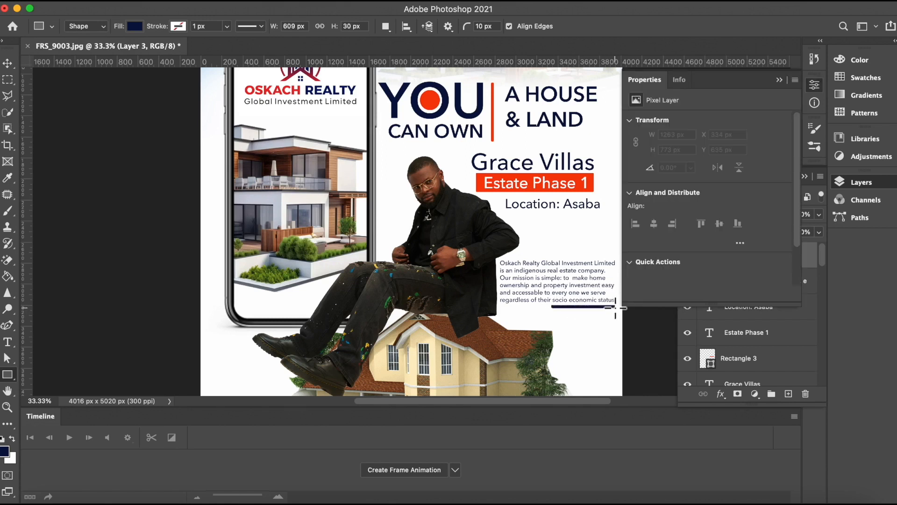
left_click(7, 63)
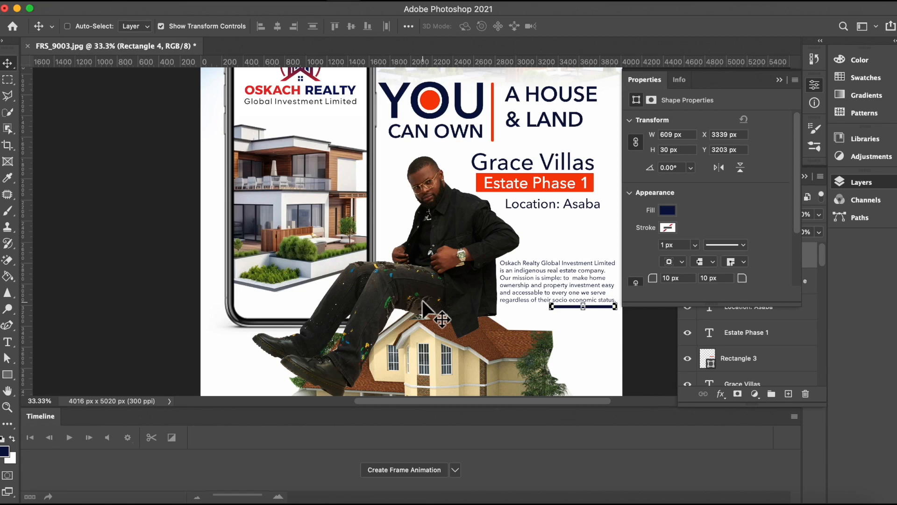
key("super+minus")
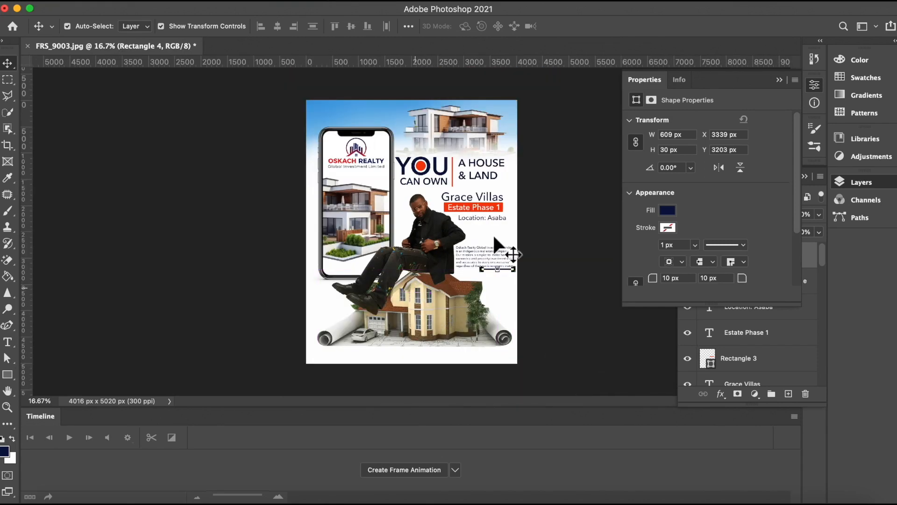
left_click(557, 273)
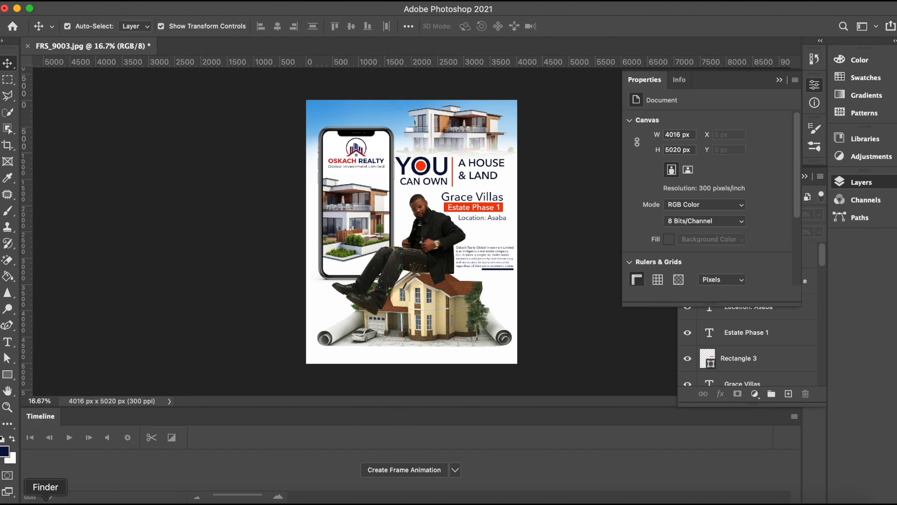
Switch to Finder and place the Instagram logo from the photo training folder in Documents onto the flyer.
left_click(46, 498)
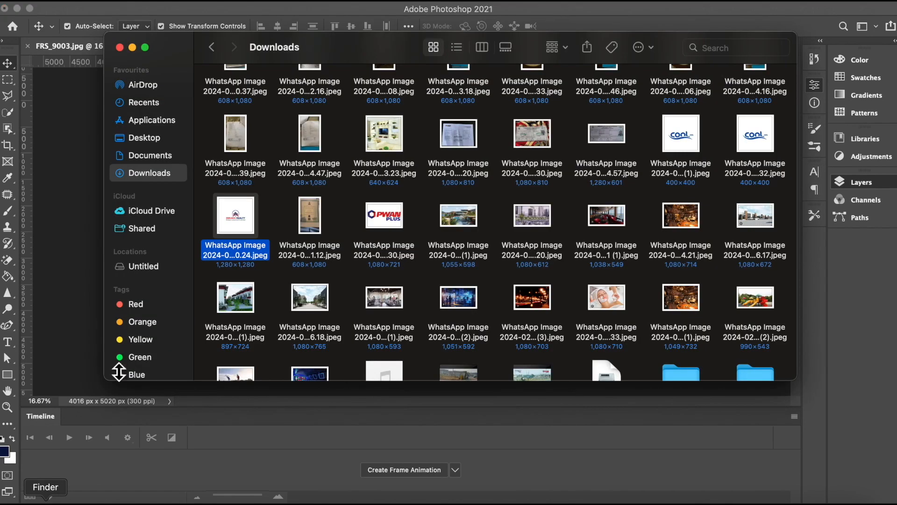
left_click(150, 156)
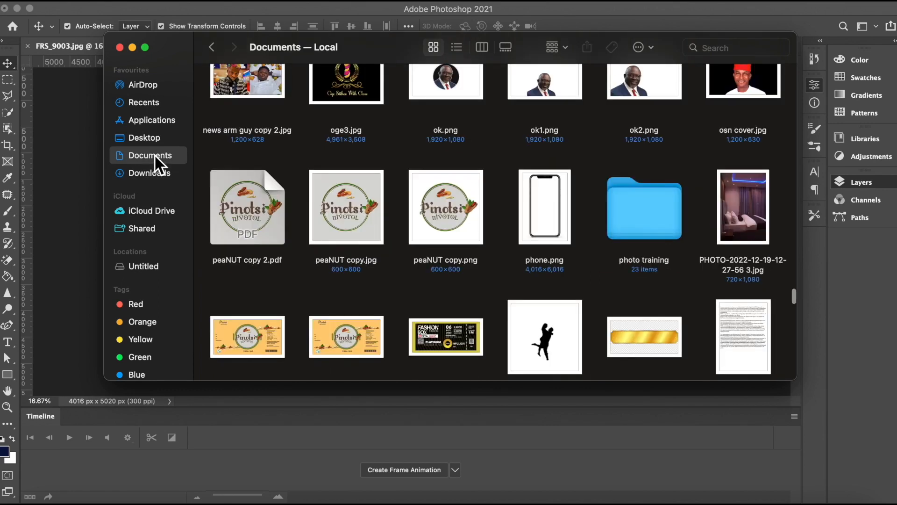
double_click(627, 237)
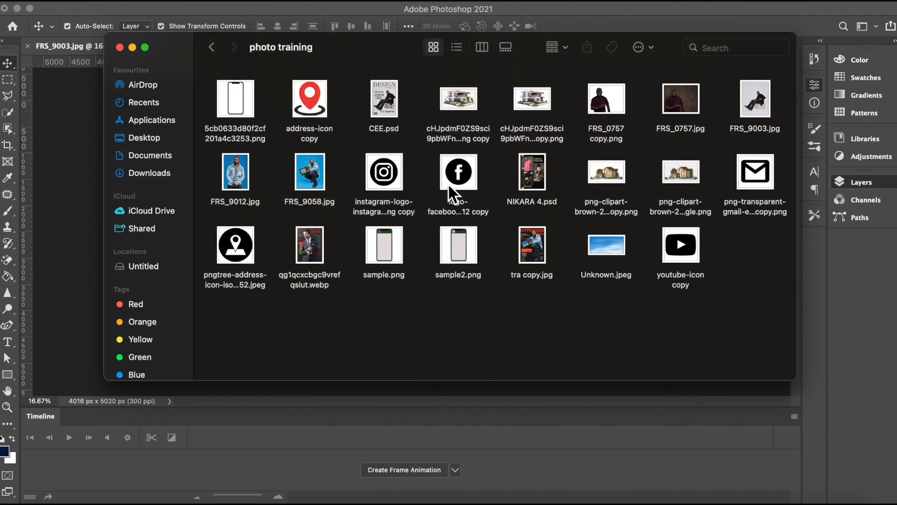
left_click(384, 177)
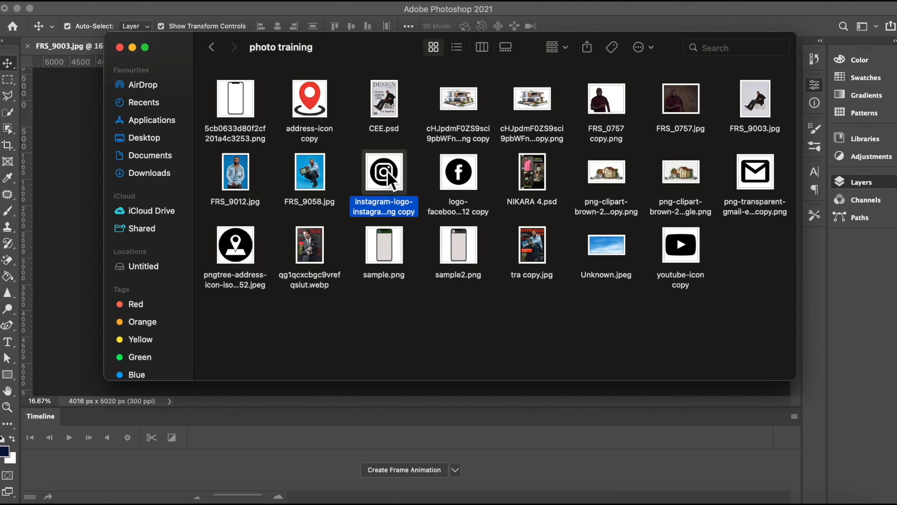
left_click_drag(387, 174, 363, 311)
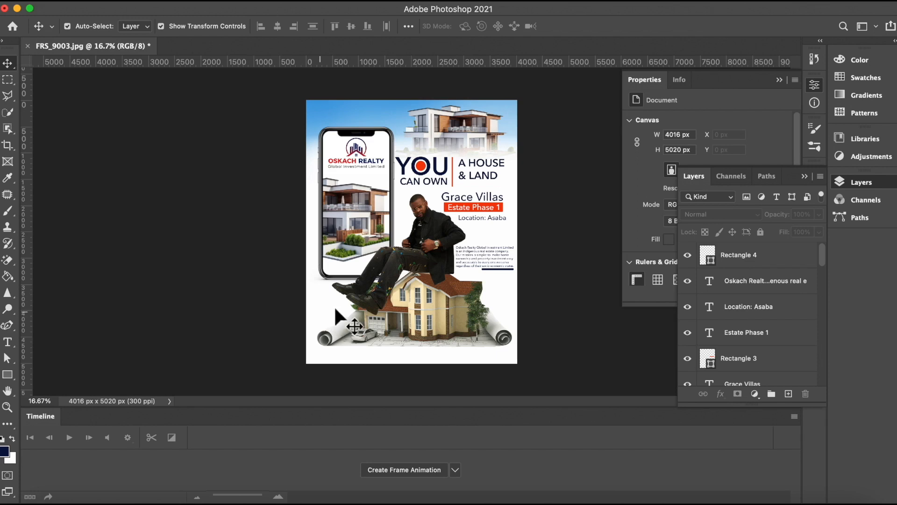
left_click(6, 491)
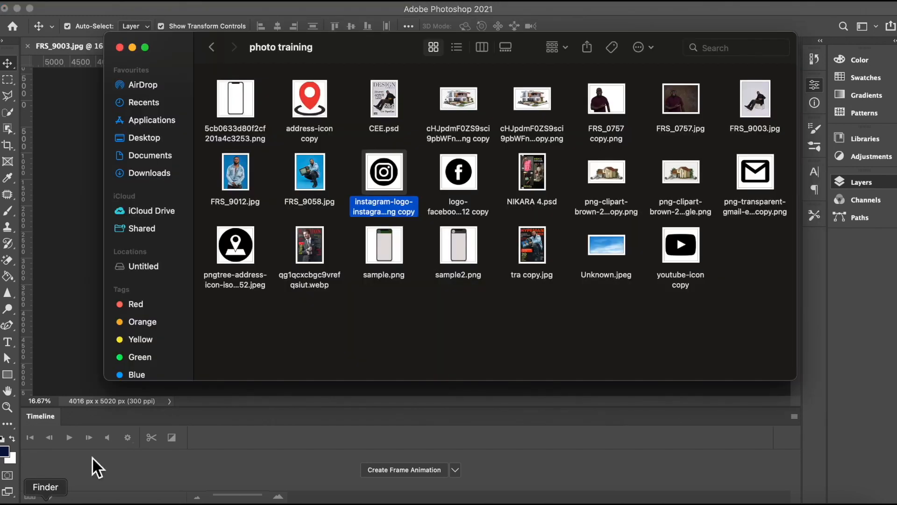
left_click_drag(384, 175, 340, 316)
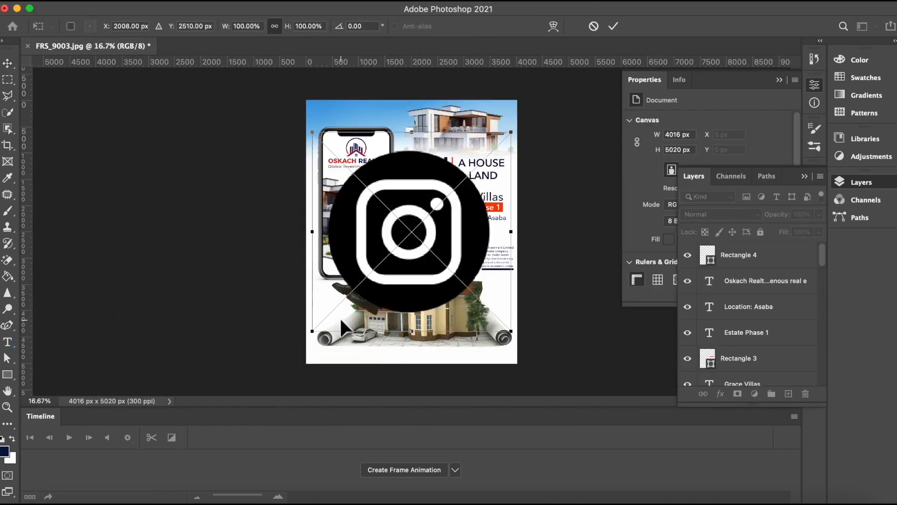
Scale the placed Instagram icon down to about 5.56% near the house's garage and commit its placement.
left_click_drag(514, 130, 398, 283)
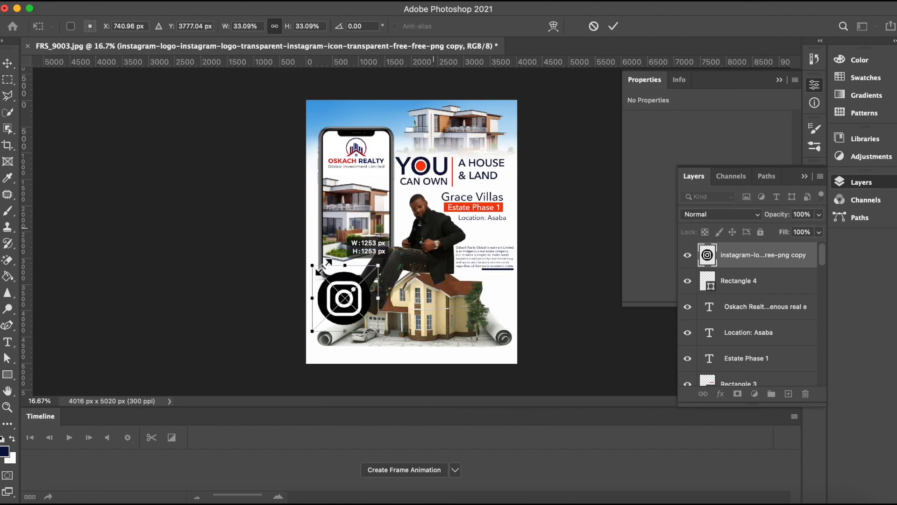
left_click_drag(311, 263, 354, 333)
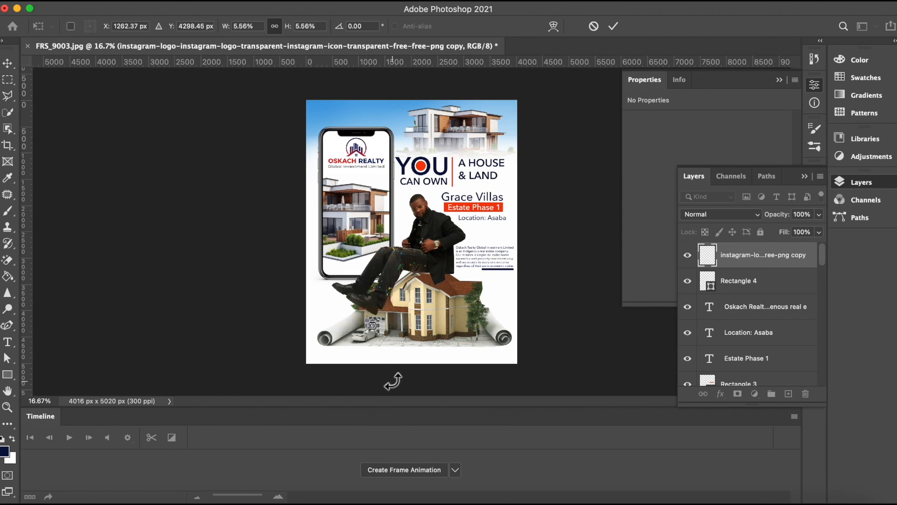
key("super+equal")
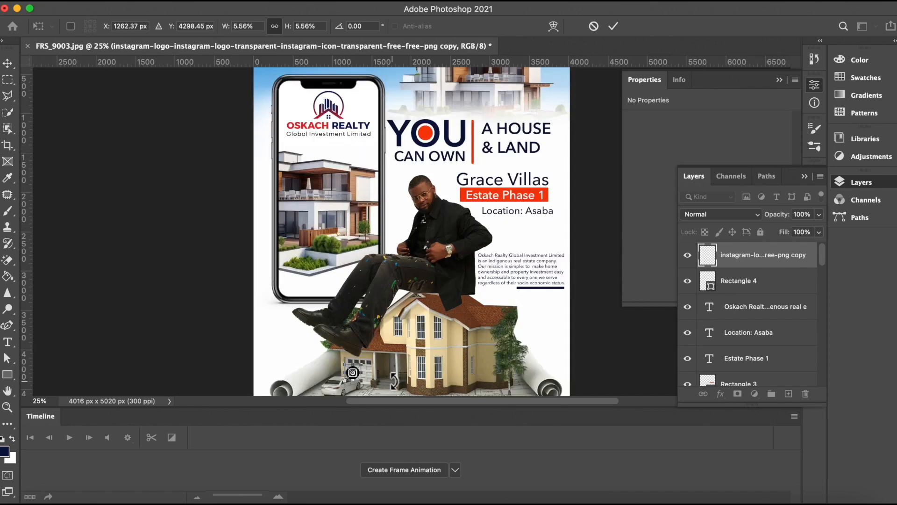
scroll(393, 381, "down", 5)
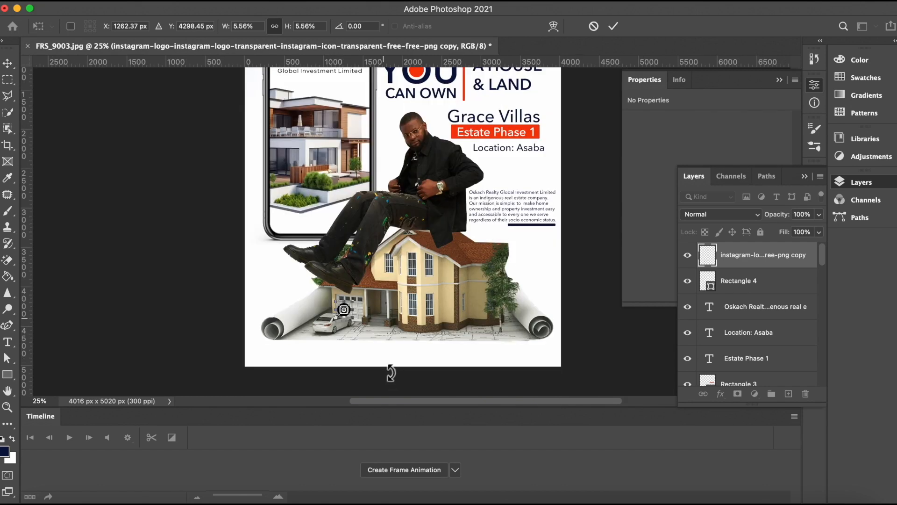
scroll(359, 311, "down", 2)
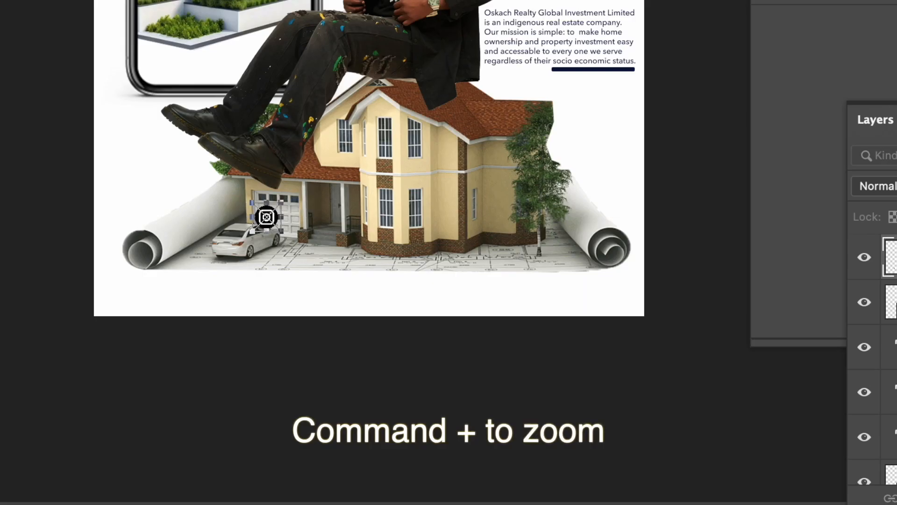
key("Return")
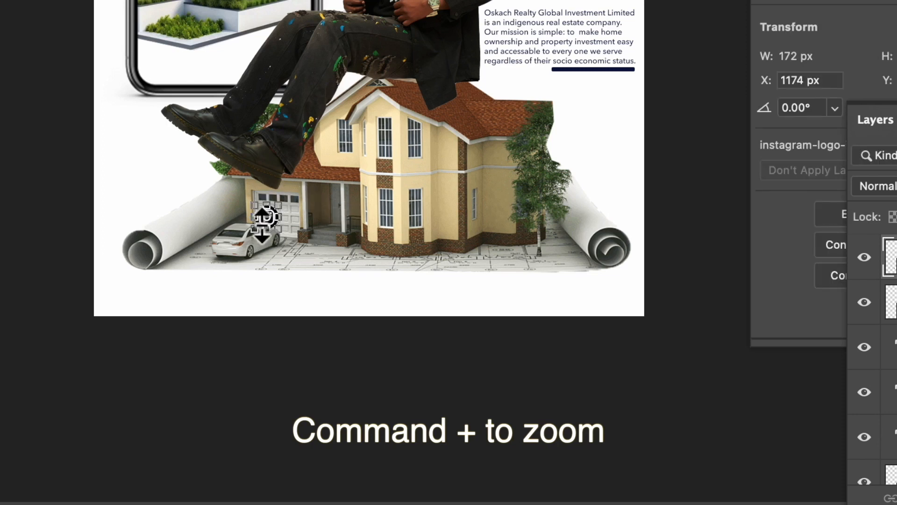
Move the Instagram icon into the white strip at the flyer's lower-left corner and resize it to about 161 px square.
left_click_drag(279, 198, 178, 301)
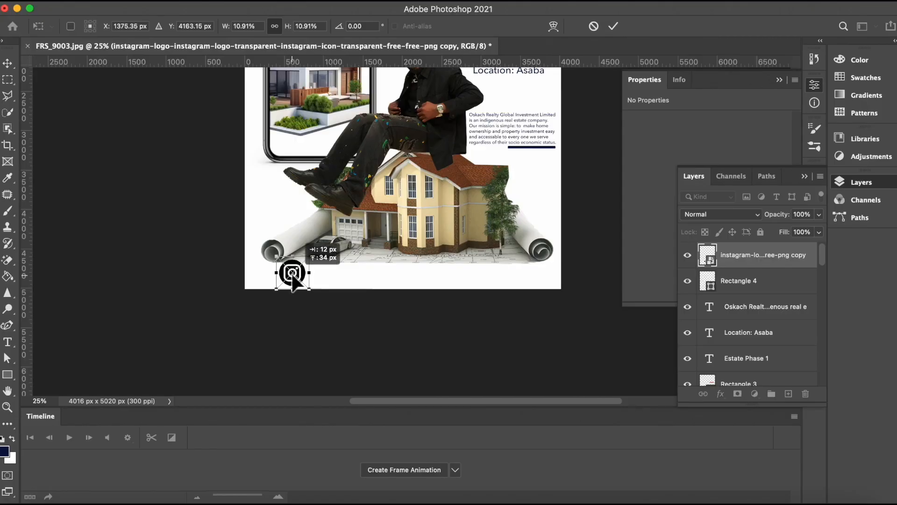
left_click_drag(293, 281, 263, 265)
left_click_drag(282, 294, 275, 290)
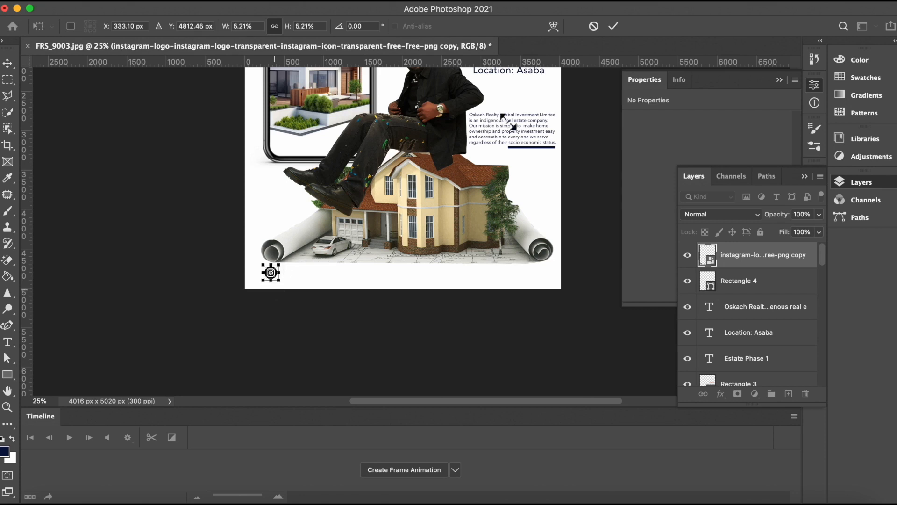
left_click(615, 32)
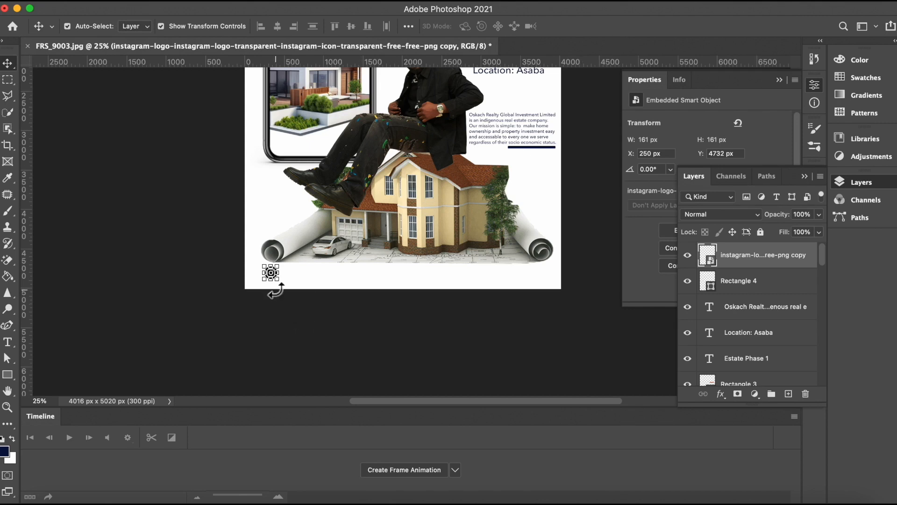
Nudge the Instagram icon left toward the flyer's edge, to X 134 px.
key("Left")
key("Left")
key("Left")
key("Left")
key("Left")
key("Left")
key("Left")
key("Left")
key("Left")
key("Left")
key("Left")
key("Left")
key("Left")
key("Left")
key("Left")
key("Left")
key("Left")
key("Left")
key("Left")
key("Left")
key("Left")
key("Left")
key("Left")
key("Left")
key("Left")
key("Left")
key("Left")
key("Left")
key("Left")
key("Left")
key("Left")
key("Left")
key("Left")
key("Left")
key("Left")
key("Left")
key("Left")
key("Left")
key("Left")
key("Left")
key("Left")
key("Left")
key("Left")
key("Left")
key("Left")
key("Left")
key("Left")
key("Left")
key("Left")
key("Left")
key("Left")
key("Left")
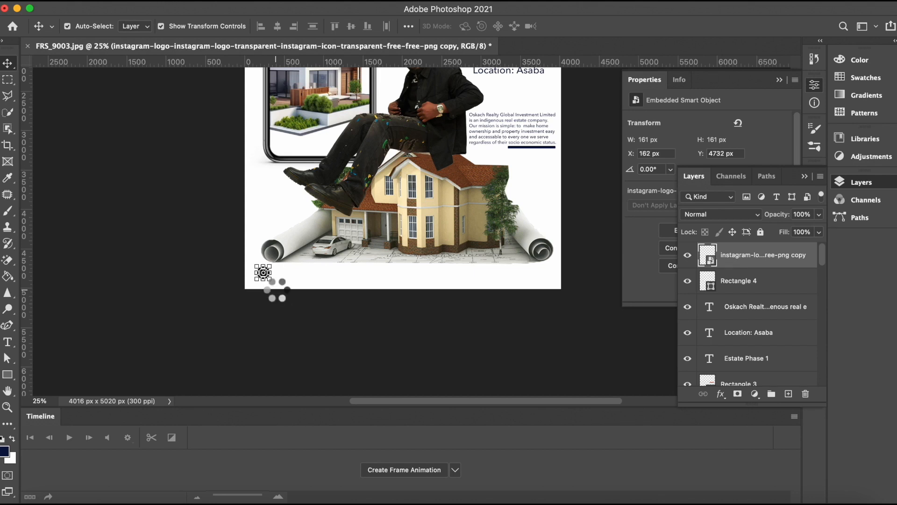
key("Left")
key("Left")
key("Left")
key("Left")
key("Left")
key("Left")
key("Left")
key("Left")
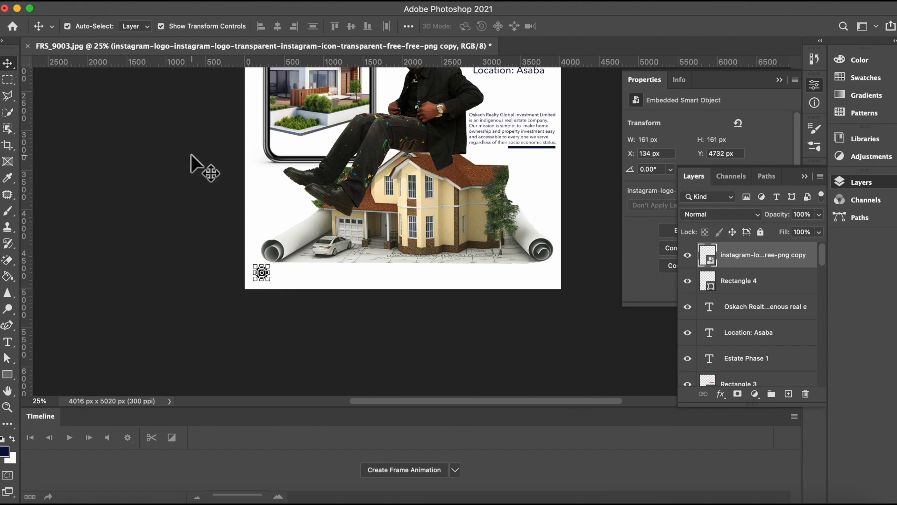
Reselect the Instagram layer and place the Facebook logo from the photo training folder in Finder above it.
left_click(191, 155)
left_click(280, 278)
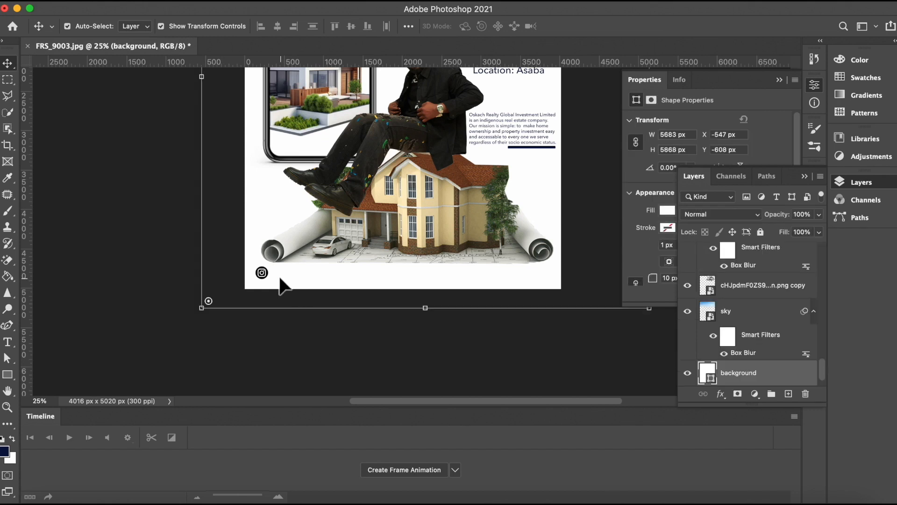
scroll(743, 269, "up", 10)
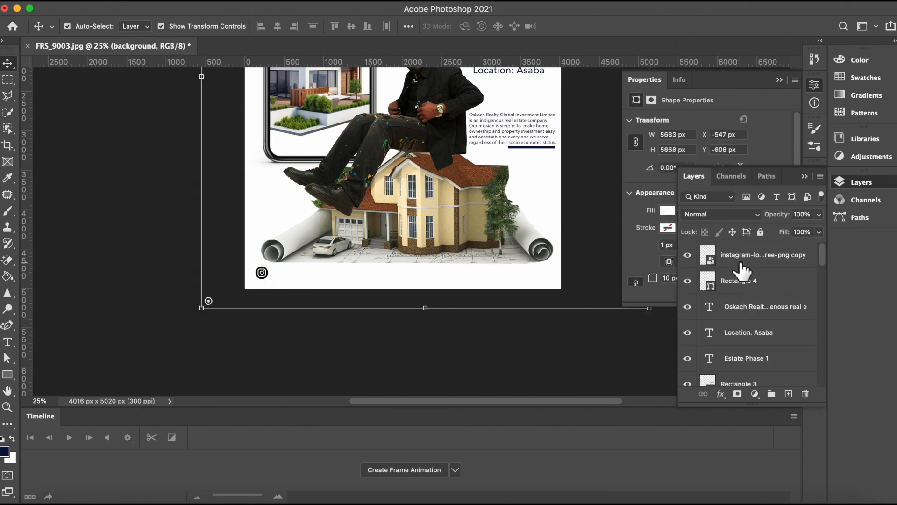
left_click(741, 258)
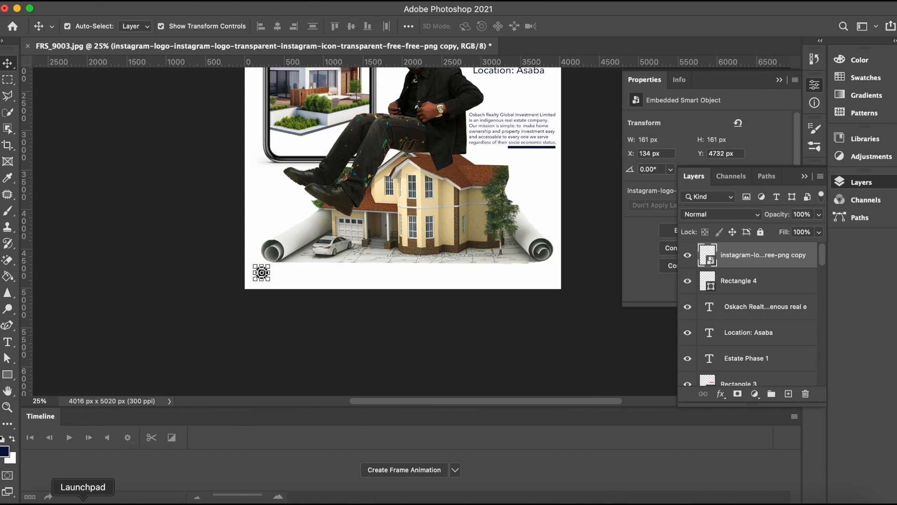
left_click(41, 497)
left_click(458, 177)
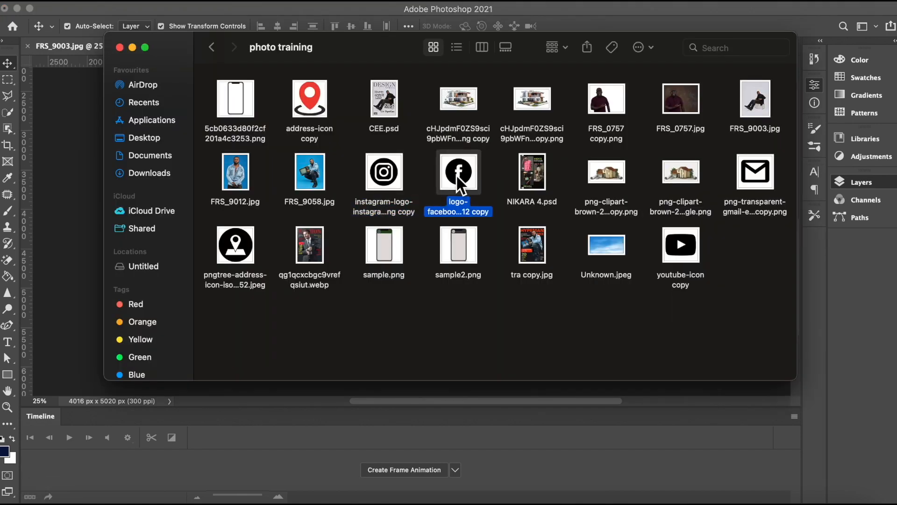
left_click_drag(457, 170, 84, 260)
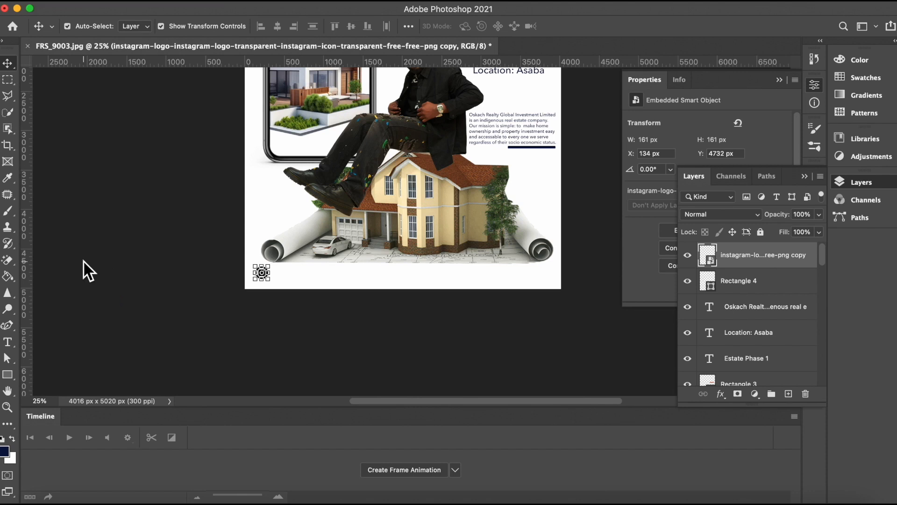
Scale the Facebook icon down to about 9.11% and position it to the right of the Instagram icon in the bottom strip.
left_click_drag(319, 99, 470, 183)
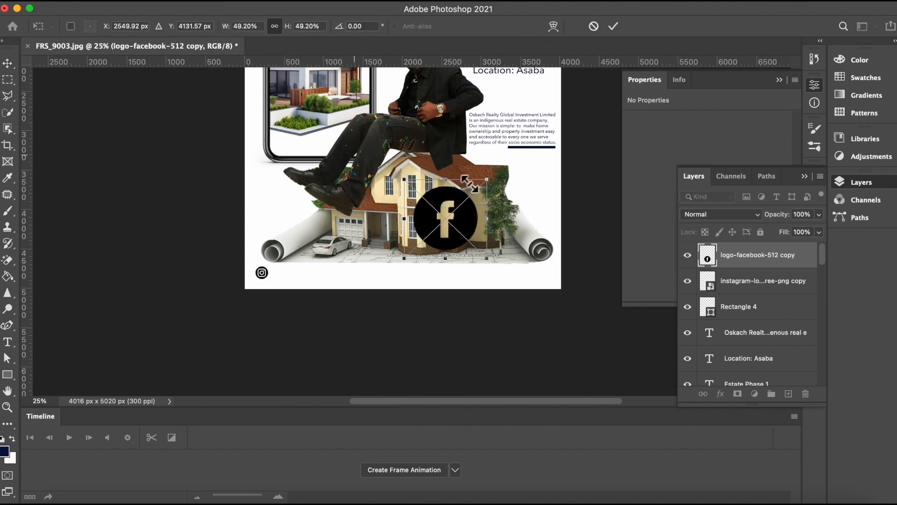
left_click_drag(442, 230, 305, 270)
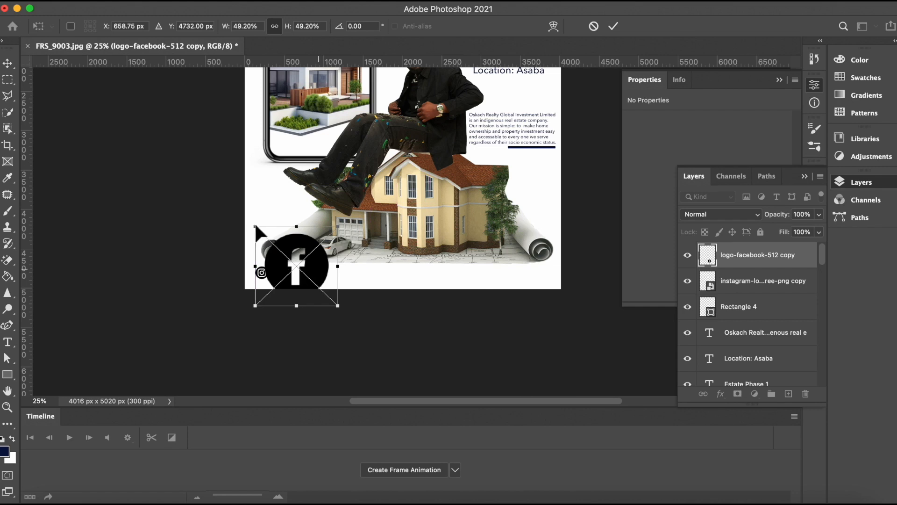
left_click_drag(270, 235, 297, 262)
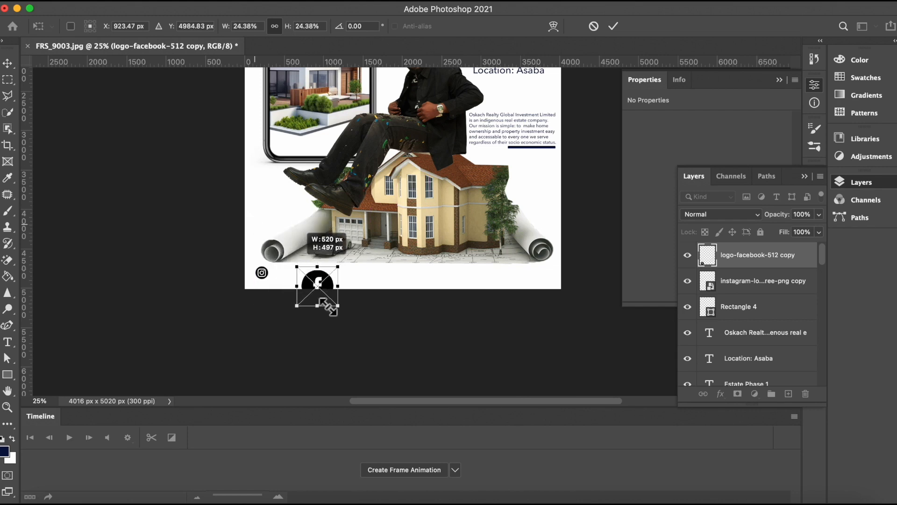
left_click_drag(337, 305, 322, 283)
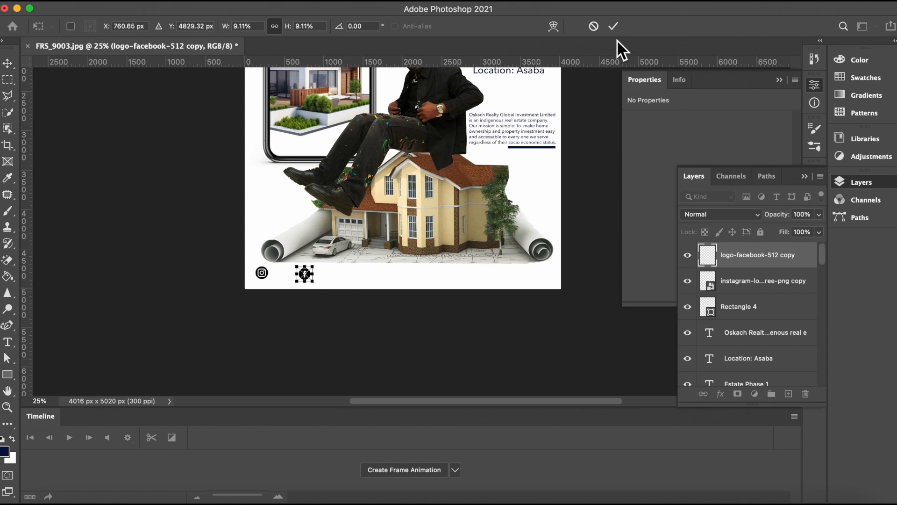
left_click(616, 27)
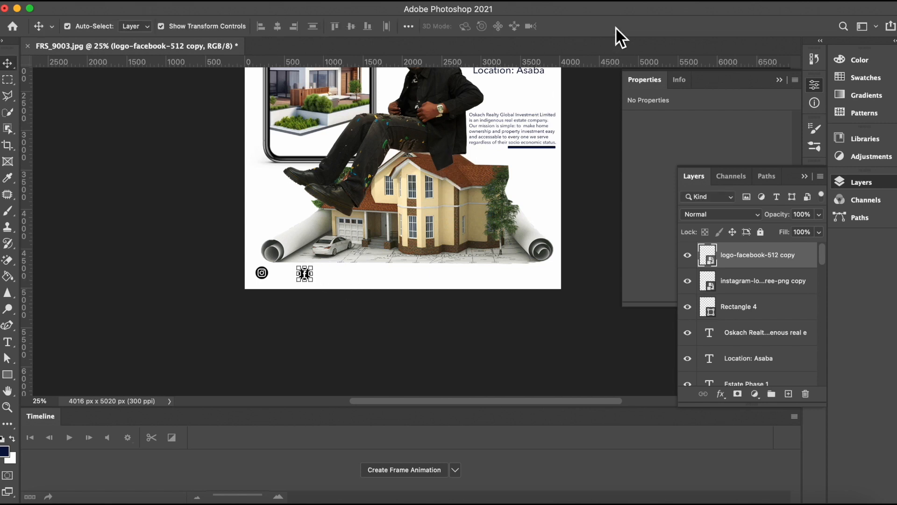
Nudge the Facebook icon right to X 873 px, widening the gap after the Instagram icon.
key("shift+Right")
key("shift+Right")
key("shift+Right")
key("shift+Right")
key("shift+Right")
key("shift+Right")
key("shift+Right")
key("shift+Right")
key("shift+Right")
key("shift+Right")
key("shift+Right")
key("shift+Right")
key("shift+Right")
key("shift+Right")
key("shift+Right")
key("shift+Right")
key("shift+Right")
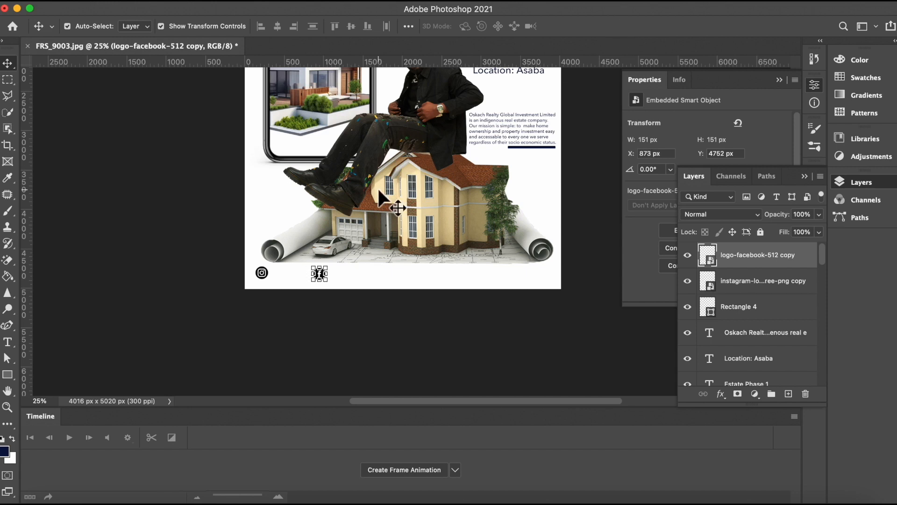
Place the Gmail envelope icon from the photo training folder in Finder above the Facebook icon's layer.
left_click(166, 221)
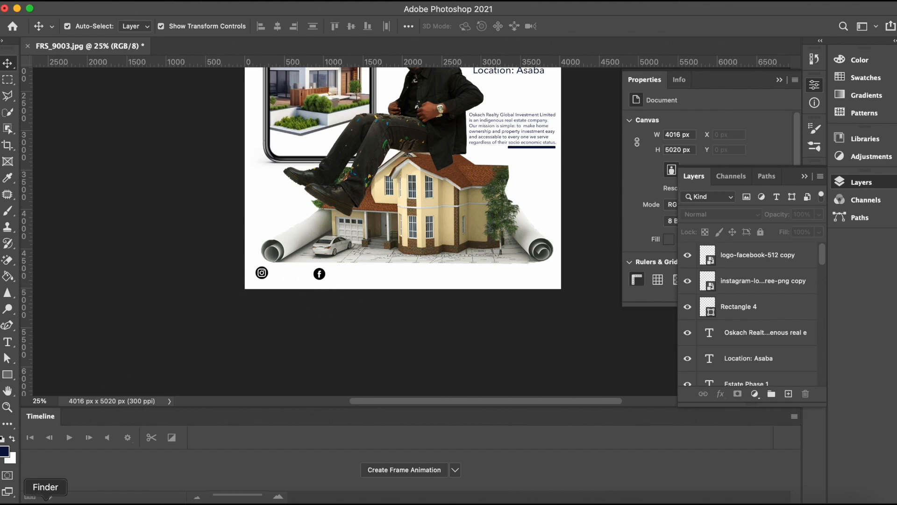
left_click(46, 499)
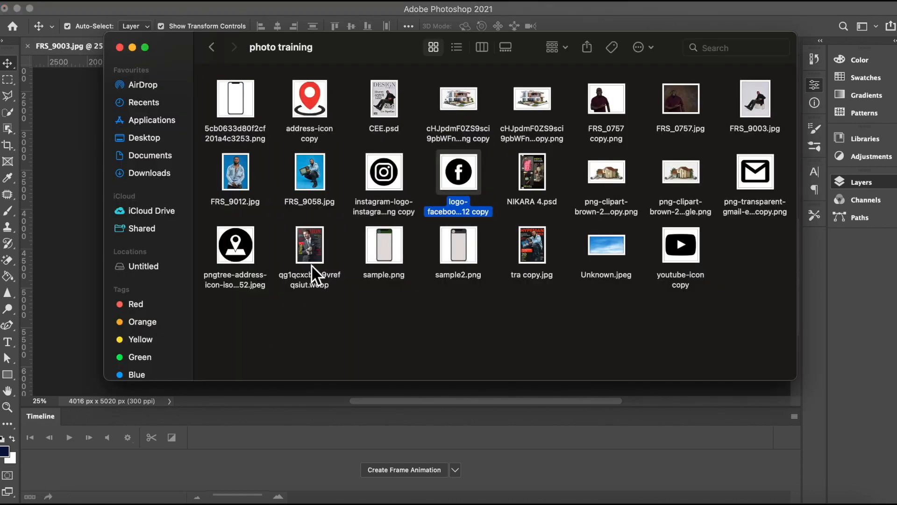
left_click(760, 178)
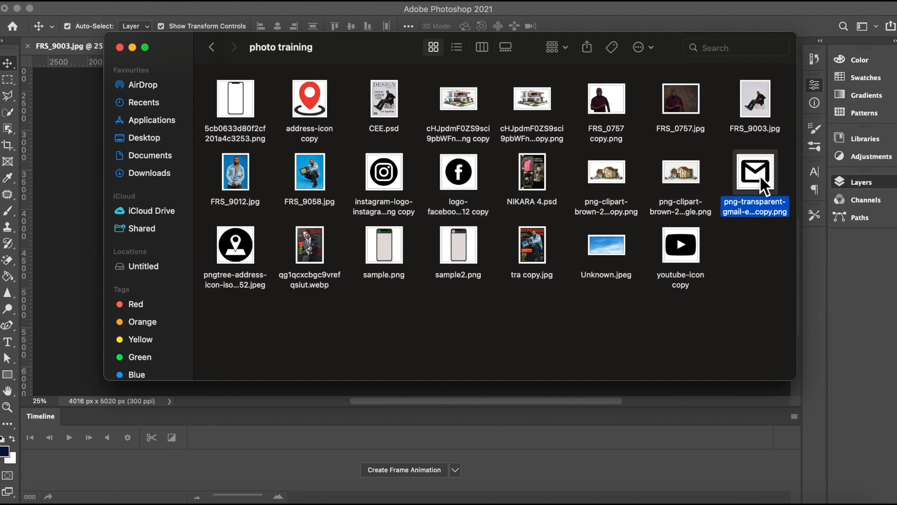
left_click_drag(760, 173, 334, 226)
left_click(30, 495)
key("space")
left_click(293, 223)
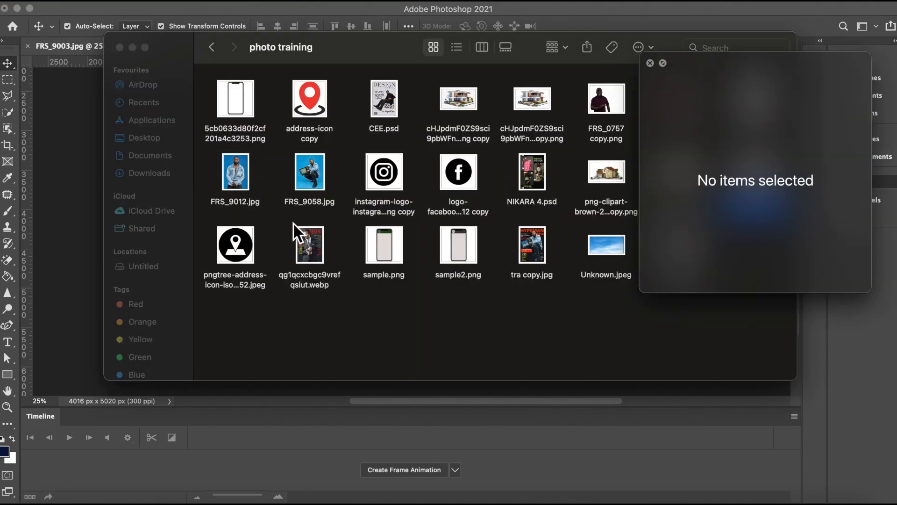
left_click(573, 189)
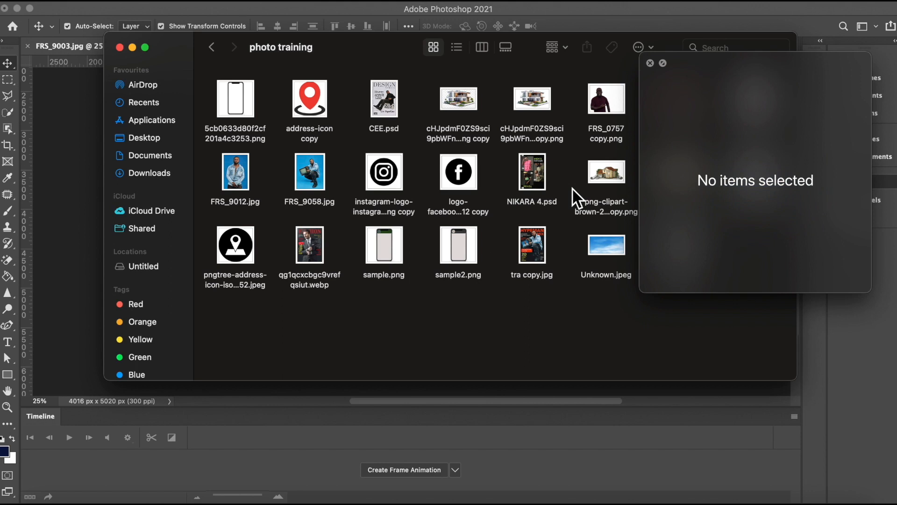
left_click(651, 64)
left_click_drag(758, 168, 69, 195)
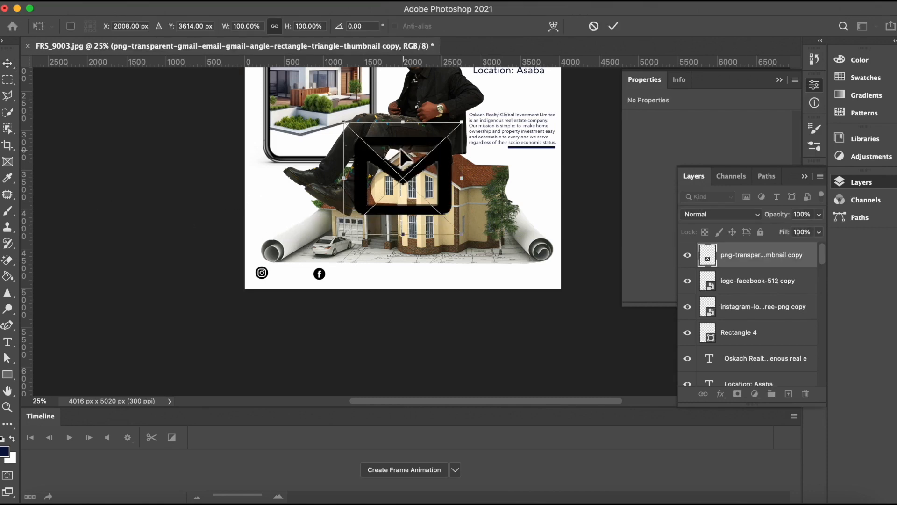
Scale the envelope icon down to about 11.06% and position it to the right of the Facebook icon in the bottom strip.
left_click_drag(345, 123, 355, 270)
mouse_move(385, 297)
left_mouse_down()
mouse_move(353, 257)
mouse_move(378, 284)
left_mouse_up()
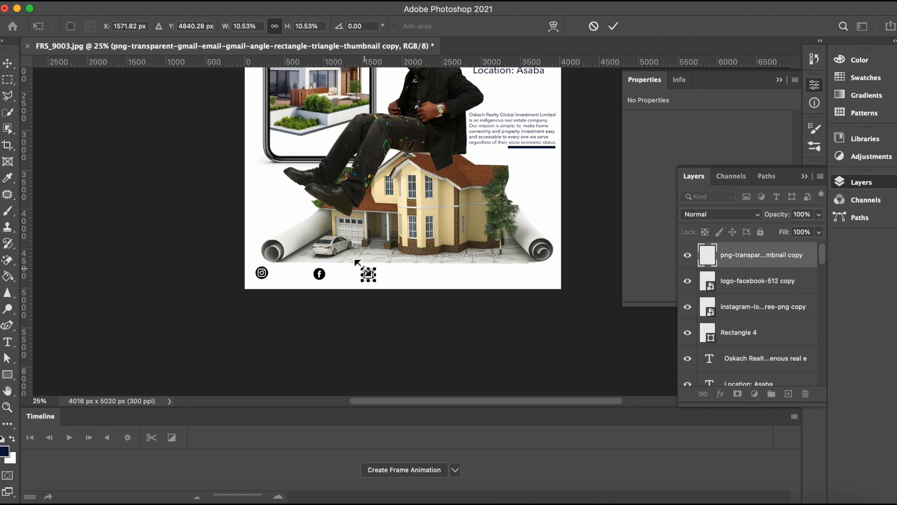
left_click_drag(354, 261, 353, 260)
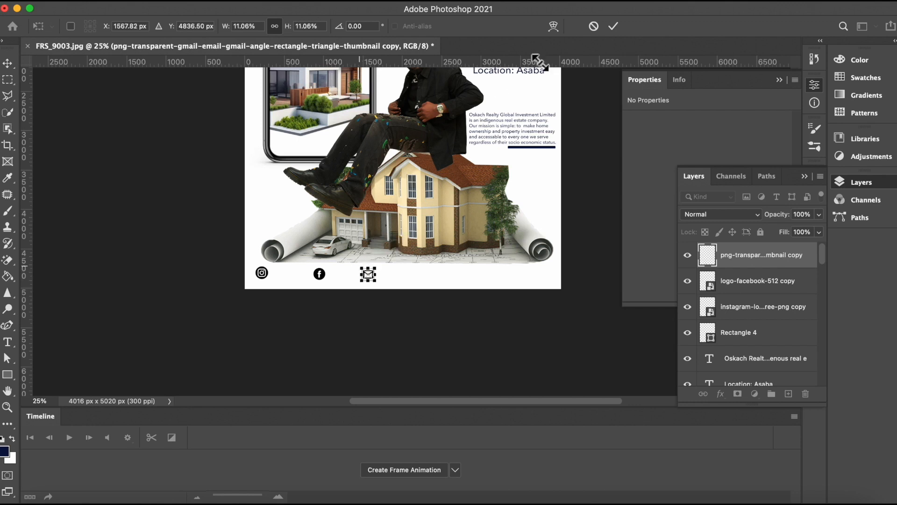
left_click(614, 27)
left_click(607, 112)
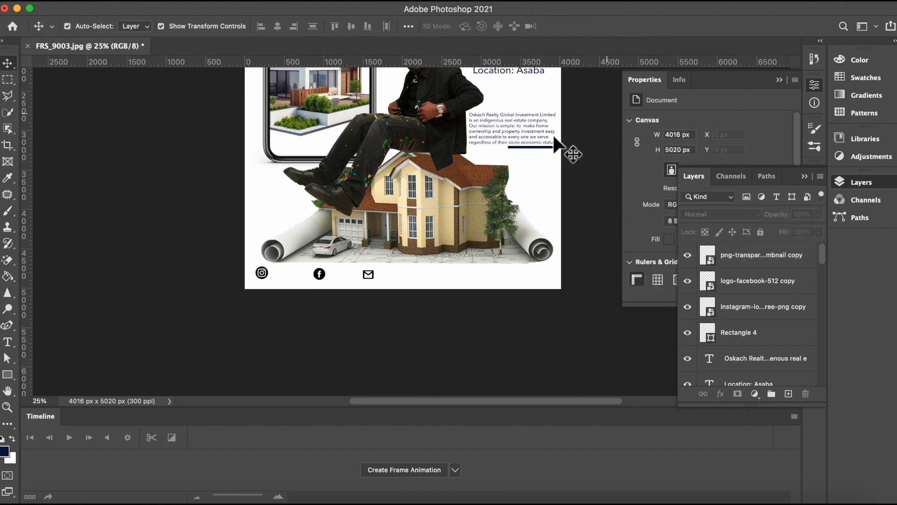
Reselect the envelope icon and enlarge it slightly to about 12.83%, closer to the size of the other icons.
left_click(366, 276)
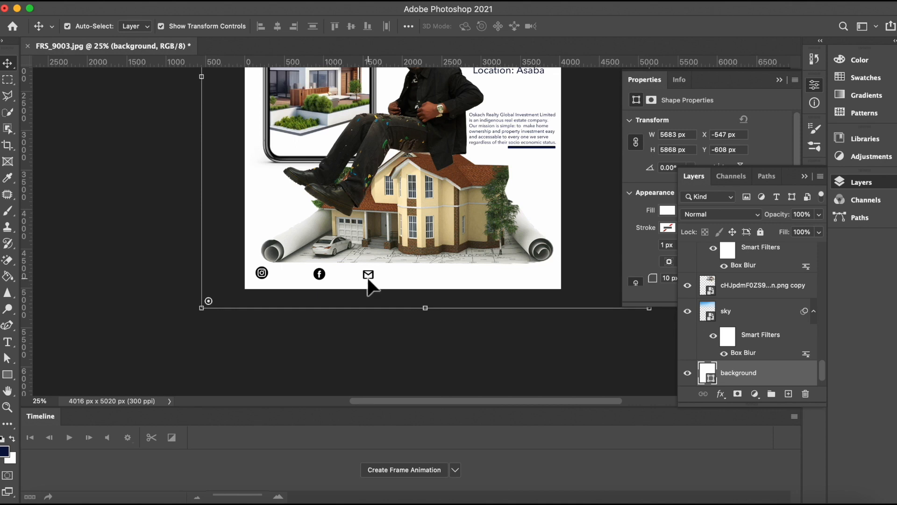
key("super+plus")
key("super+plus")
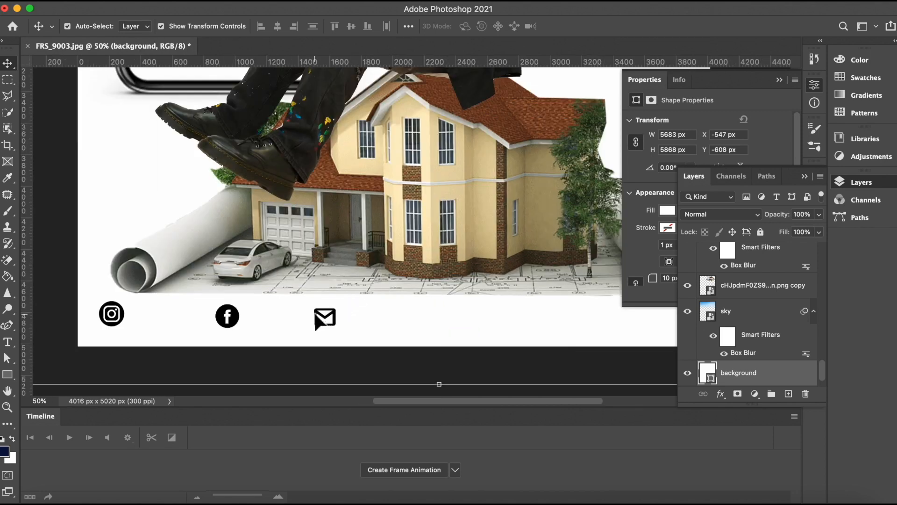
left_click(319, 320)
left_click_drag(311, 306, 306, 302)
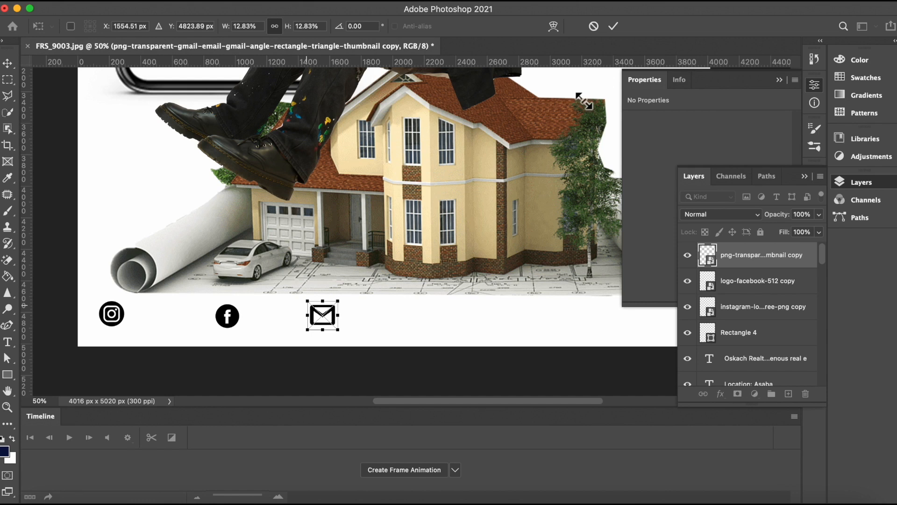
left_click(618, 26)
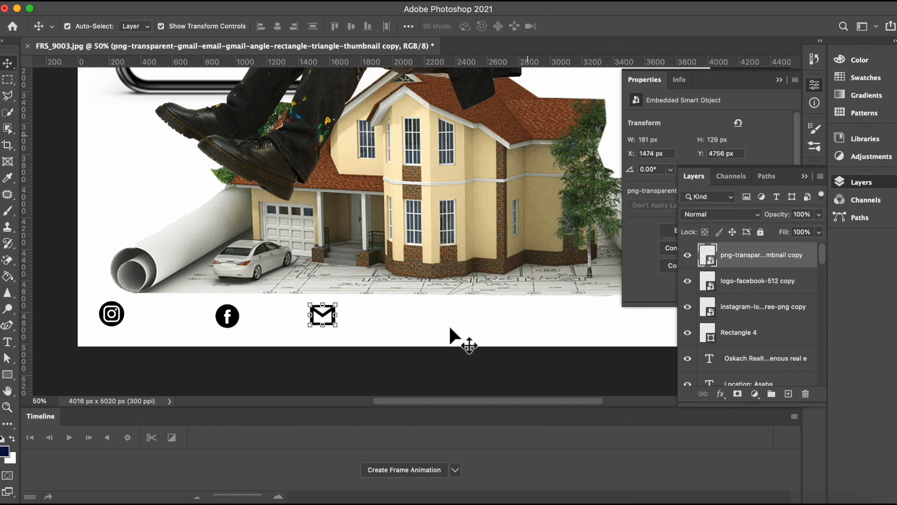
Place the red address-icon copy pin from the photo training folder in Finder above the envelope layer.
key("super+minus")
key("super+minus")
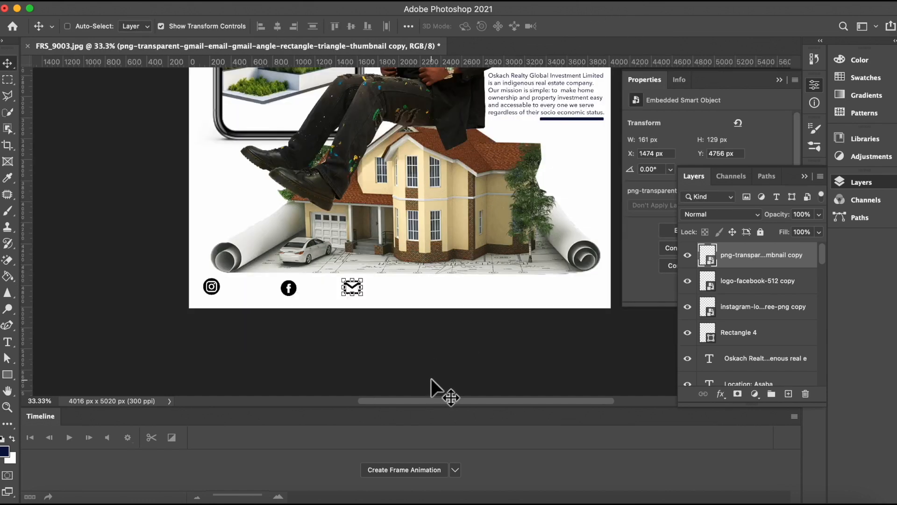
left_click(167, 339)
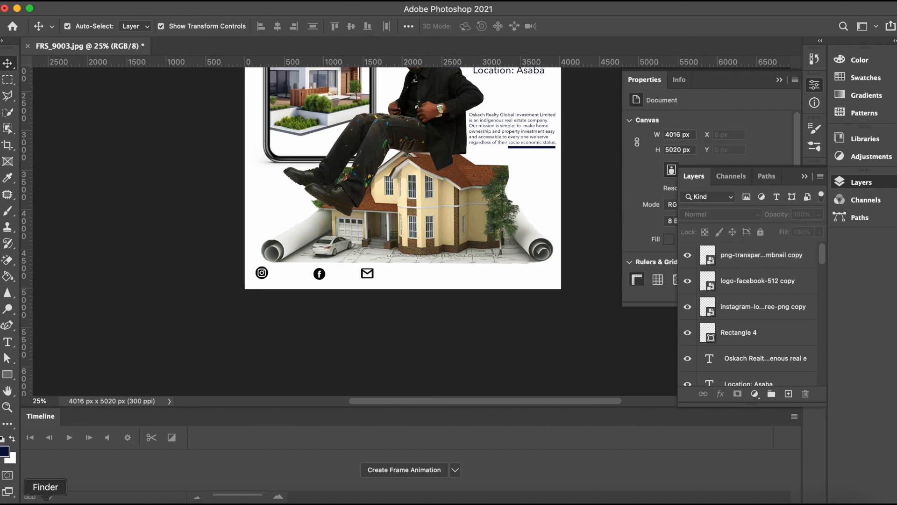
left_click(45, 499)
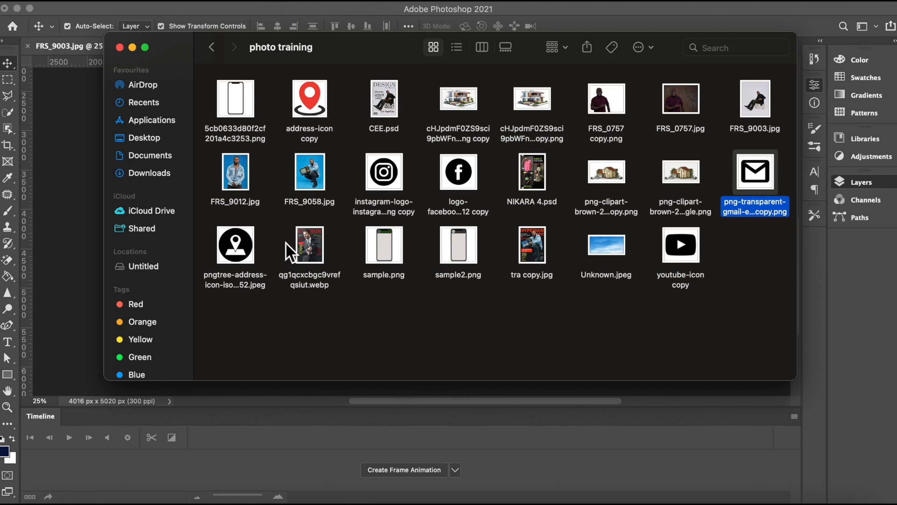
left_click(308, 100)
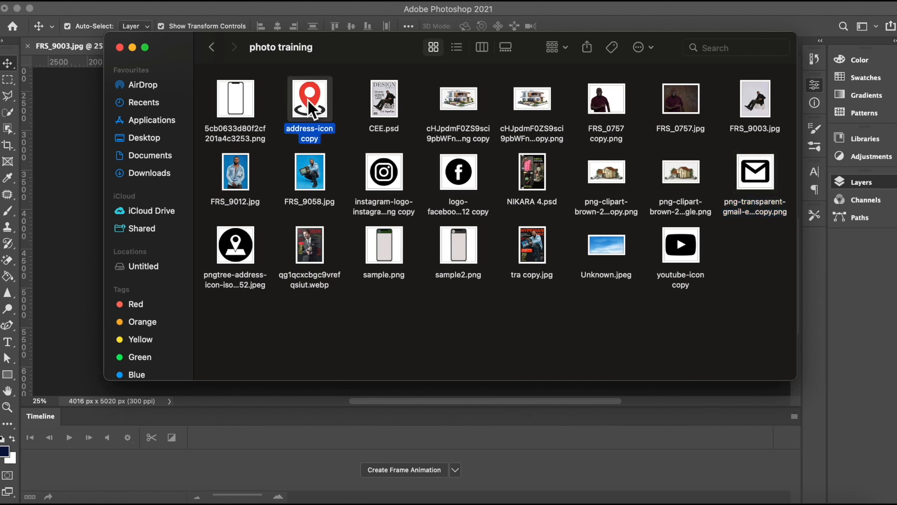
left_click_drag(310, 94, 74, 176)
Scale the address pin down to about 8.61% and position it to the right of the envelope icon in the bottom strip.
left_click_drag(210, 206, 456, 262)
left_click_drag(330, 99, 428, 223)
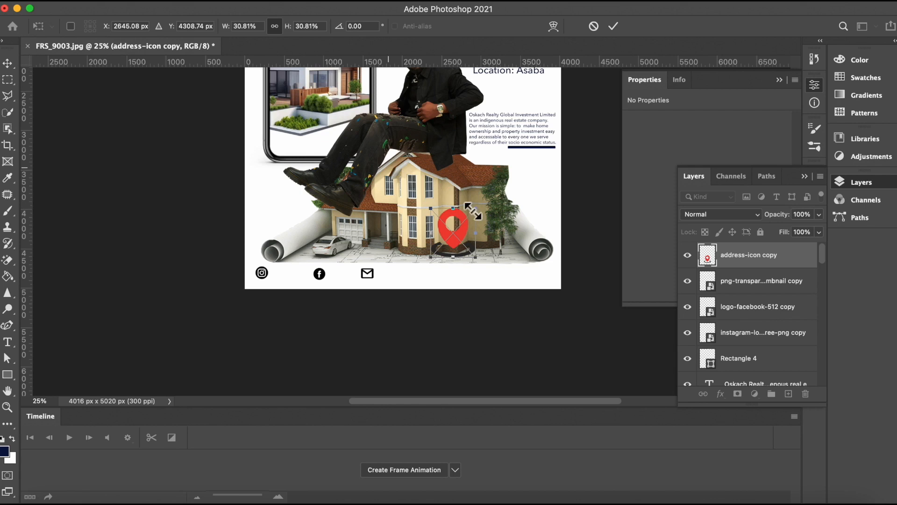
left_click_drag(477, 206, 444, 287)
left_click_drag(426, 254, 439, 269)
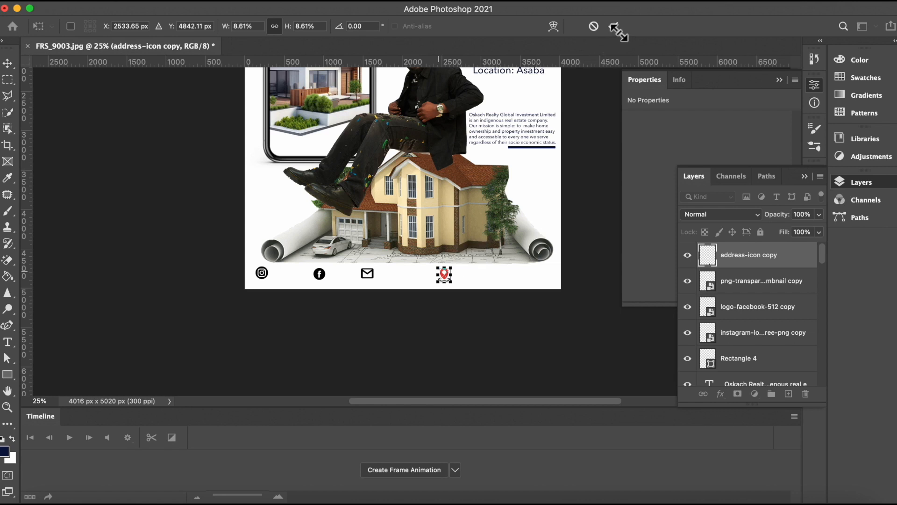
left_click(615, 28)
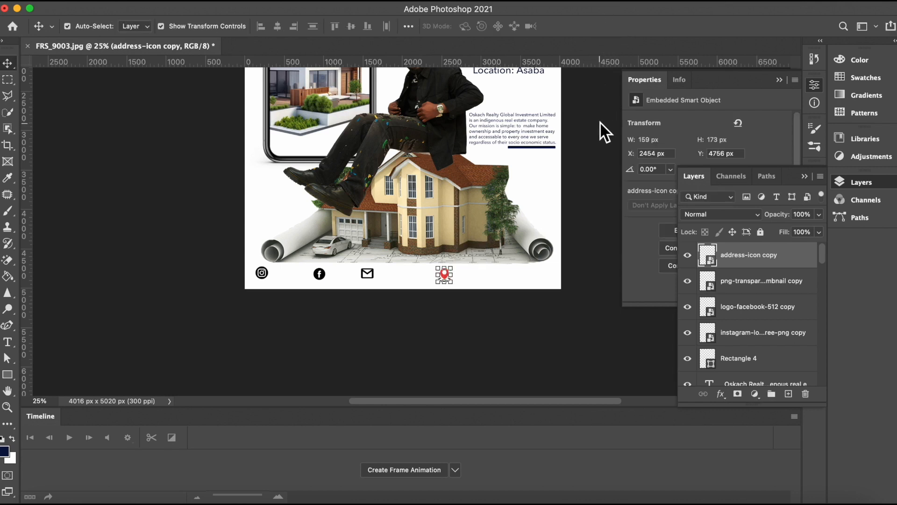
left_click(600, 121)
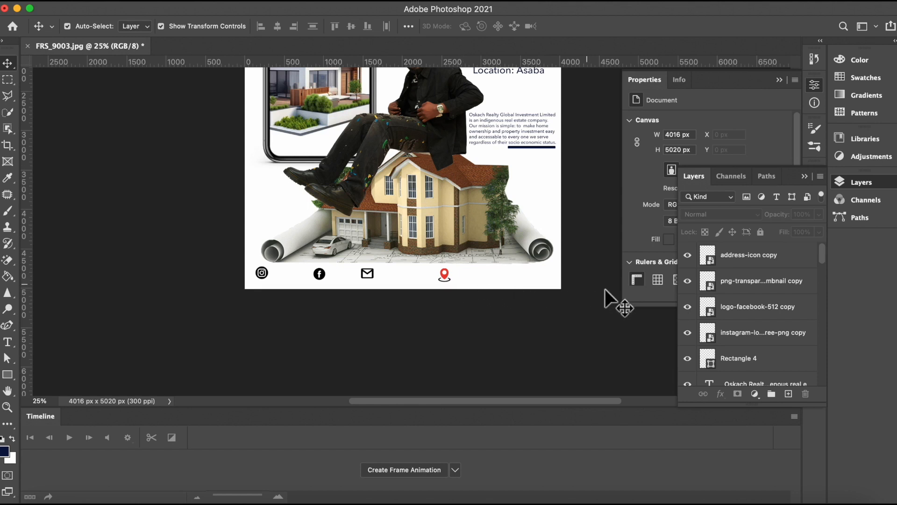
Add a new layer above the address pin with a text box about 1188 px wide beside it, and paste in the company's address.
left_click(754, 260)
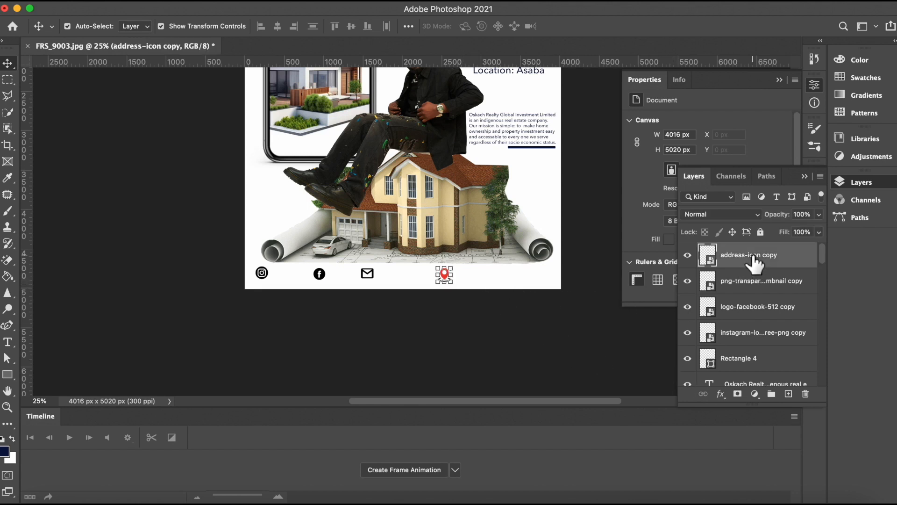
left_click(788, 395)
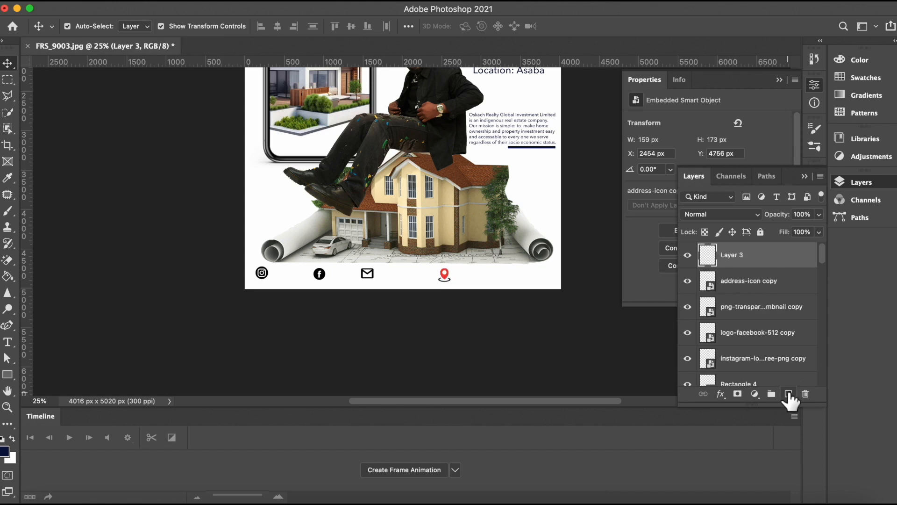
left_click(7, 344)
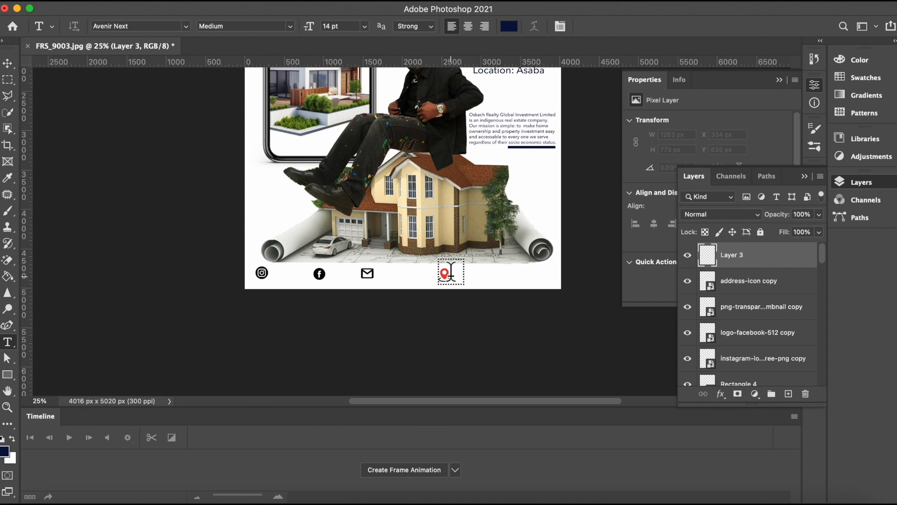
left_click_drag(451, 273, 527, 285)
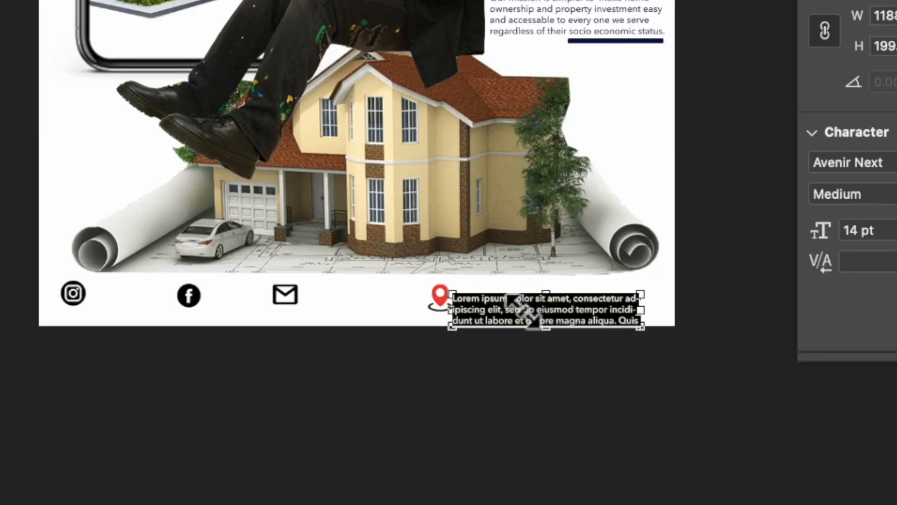
key("BackSpace")
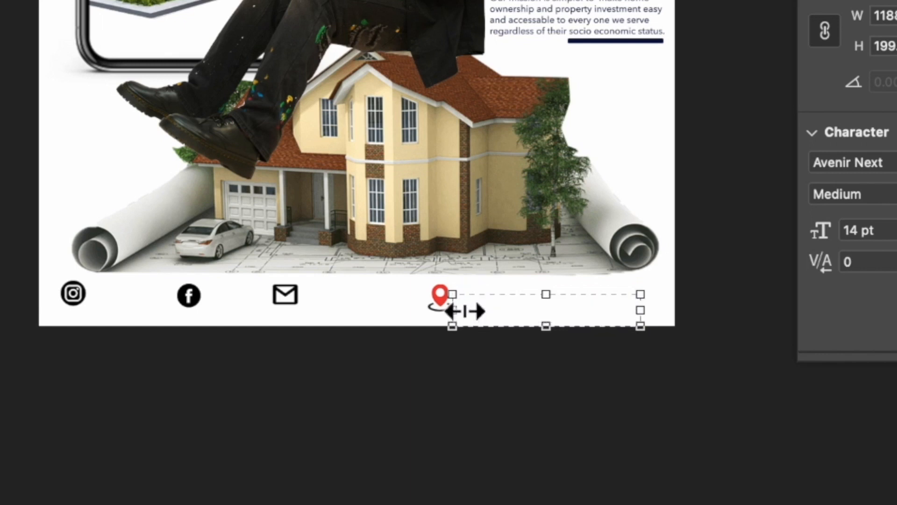
right_click(465, 299)
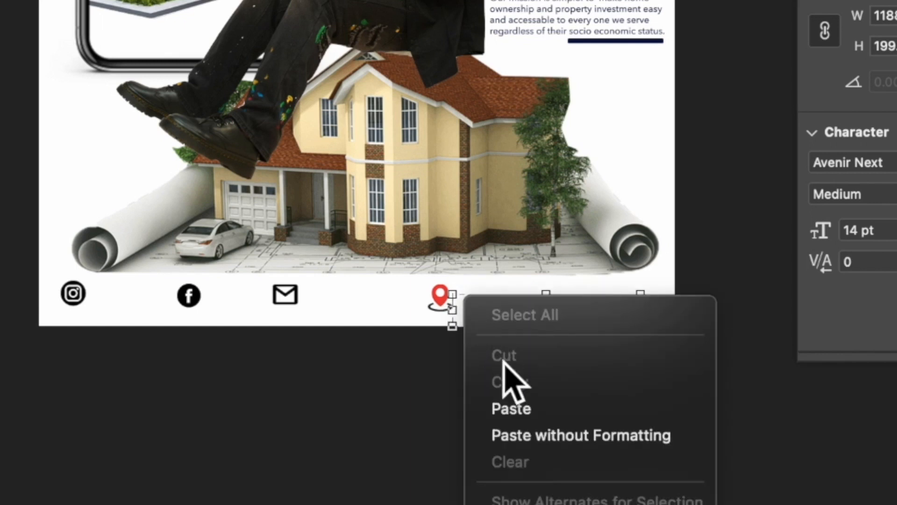
left_click(512, 409)
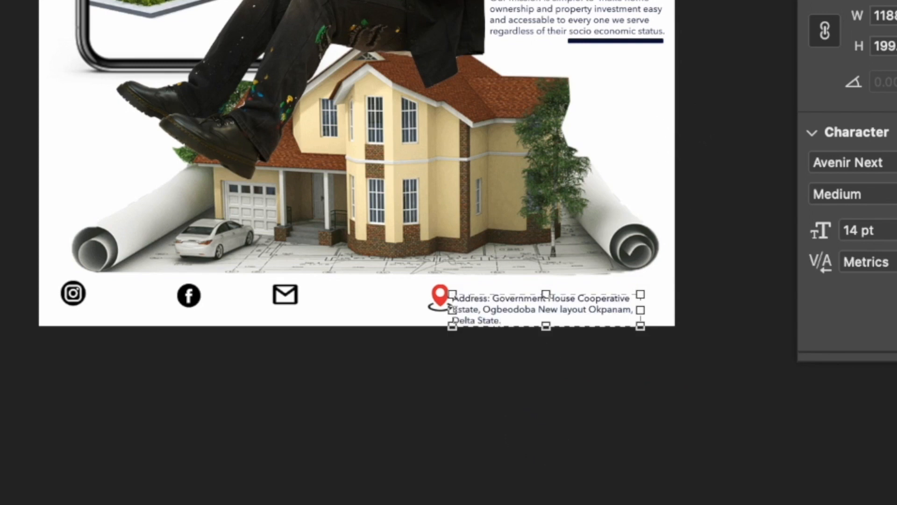
key("super+Return")
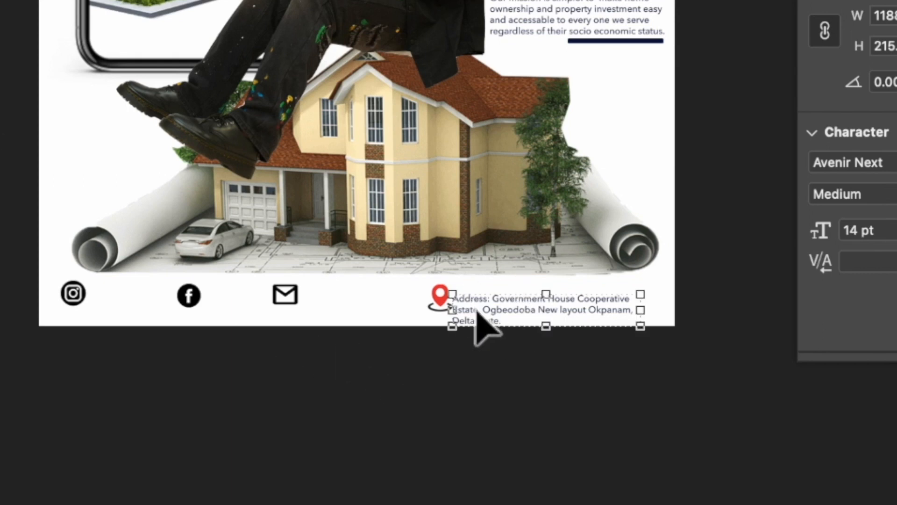
Nudge the address text up and slightly right to X 2657 px, Y 4754.78 px so it sits beside the pin.
key("Up")
key("Up")
key("Up")
key("Up")
key("Up")
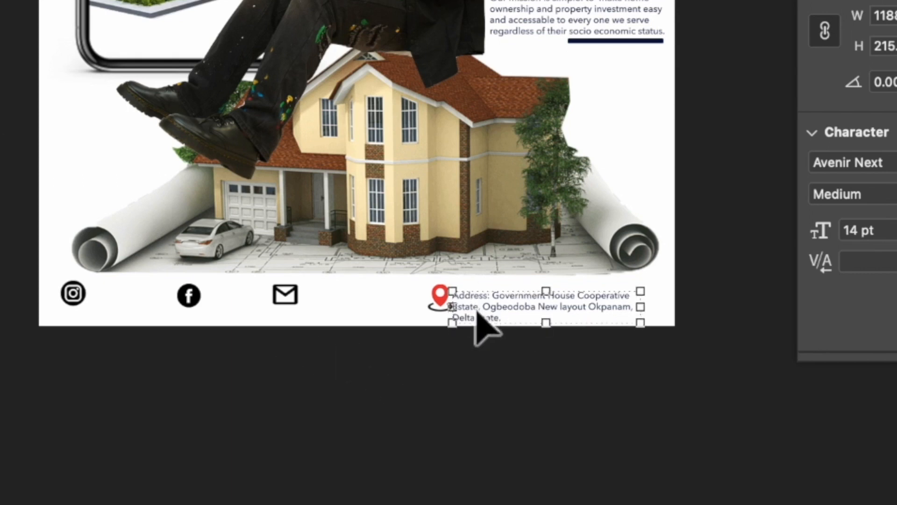
key("Up")
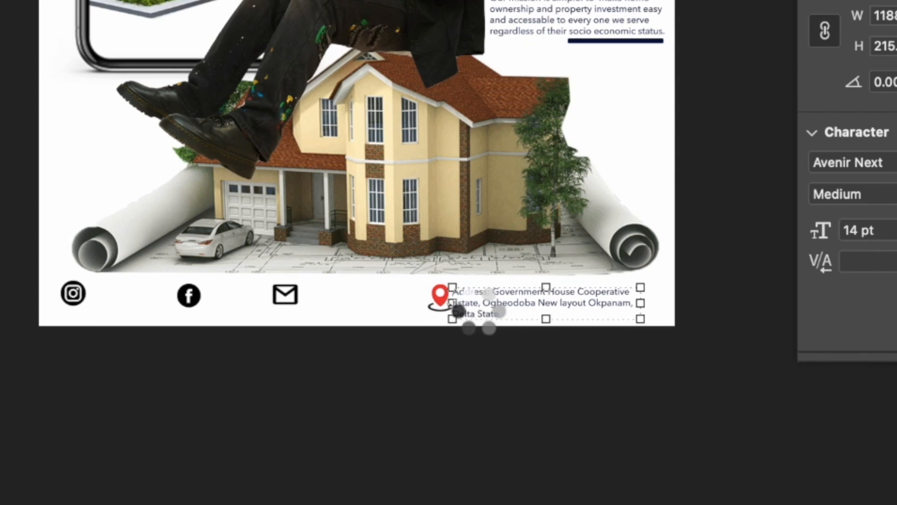
key("Right")
key("Right")
key("Right")
key("Right")
key("Right")
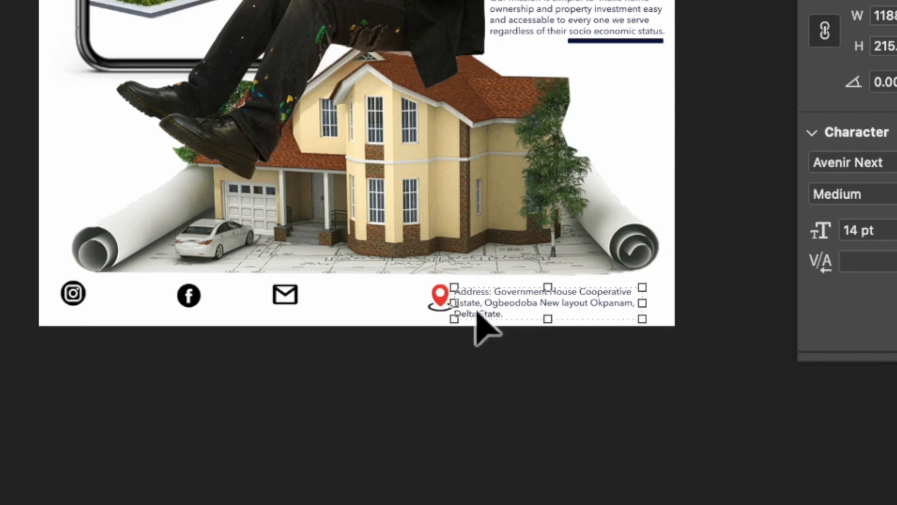
key("Right")
key("Up")
key("Up")
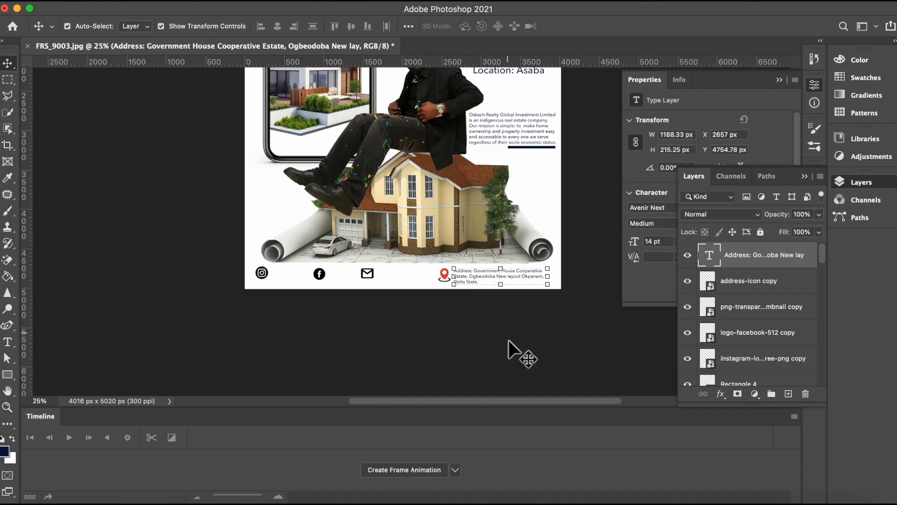
left_click(507, 339)
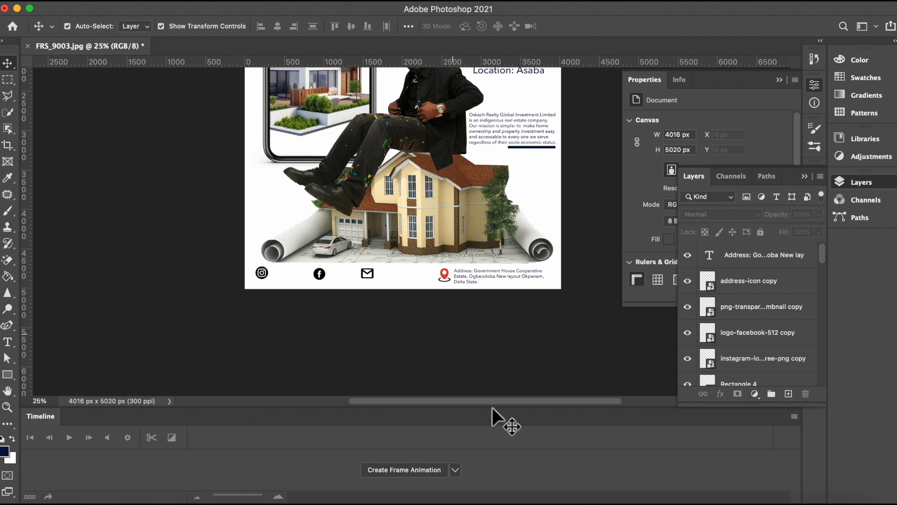
Check the reference flyer screenshot in Preview and return to the Photoshop document.
left_click(723, 499)
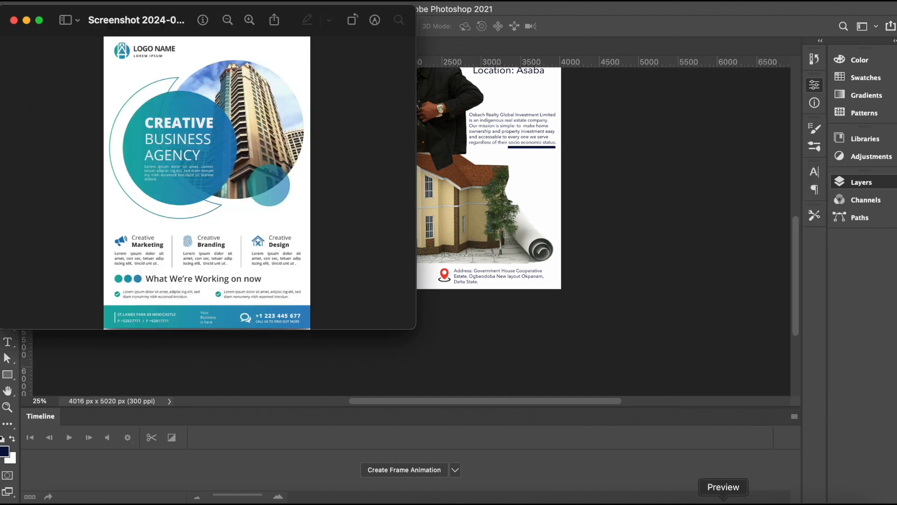
left_click(532, 231)
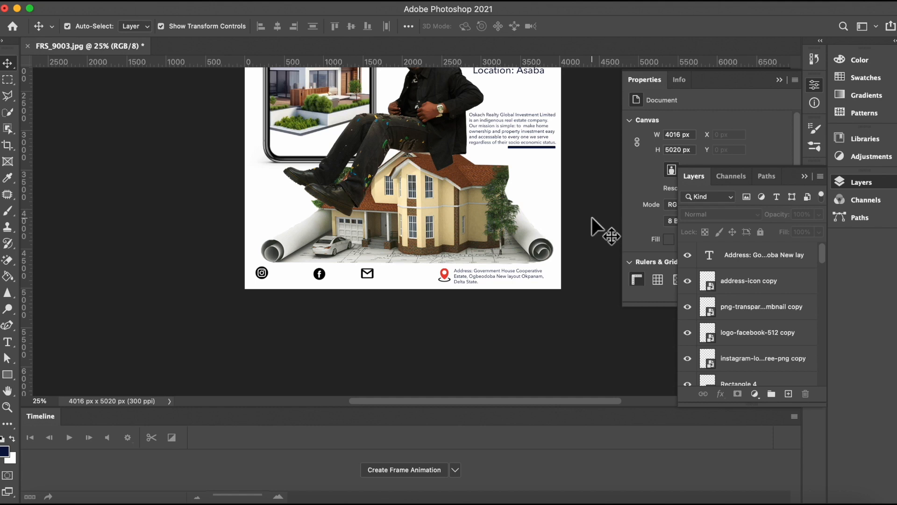
Add a new layer above the address text and place a "CALL:" line with the company's phone number under the description's navy underline.
left_click(736, 255)
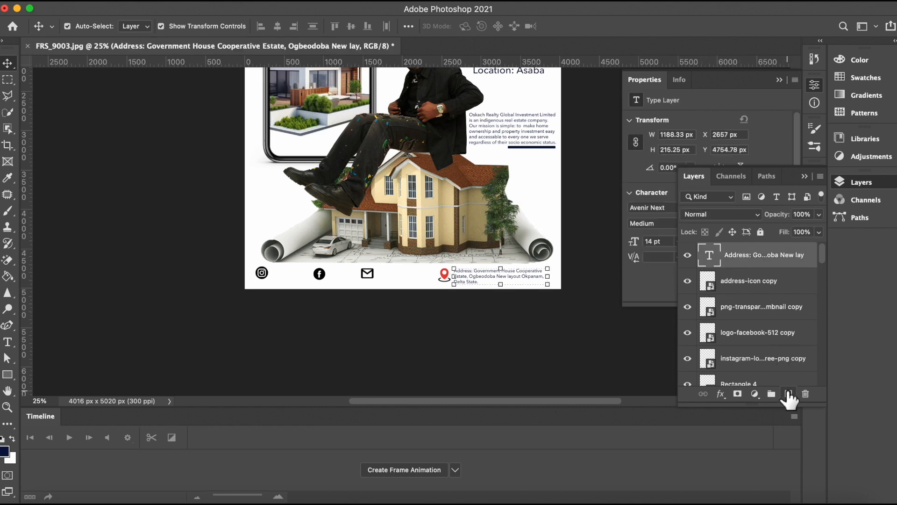
left_click(789, 394)
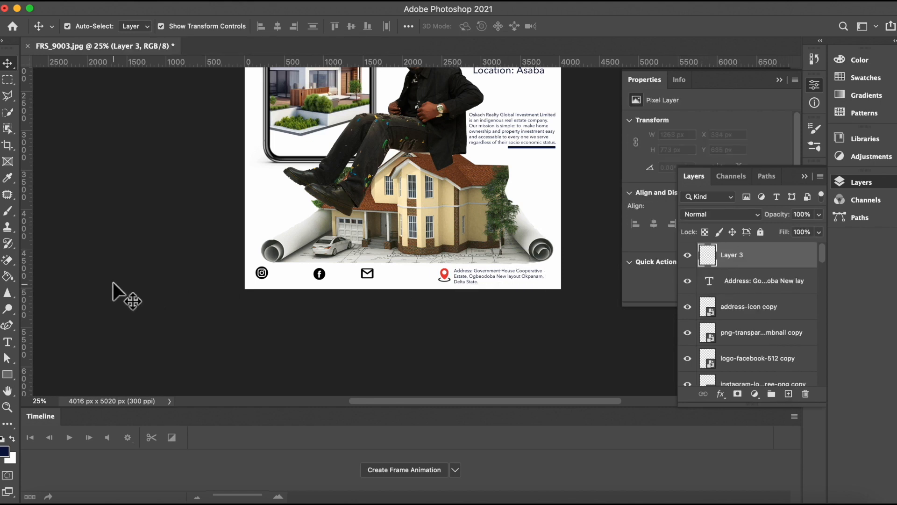
left_click(7, 341)
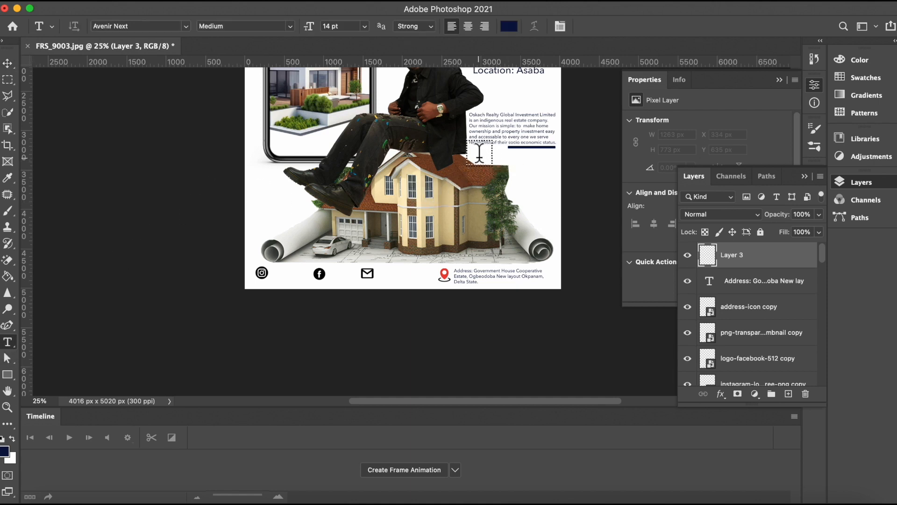
left_click(480, 156)
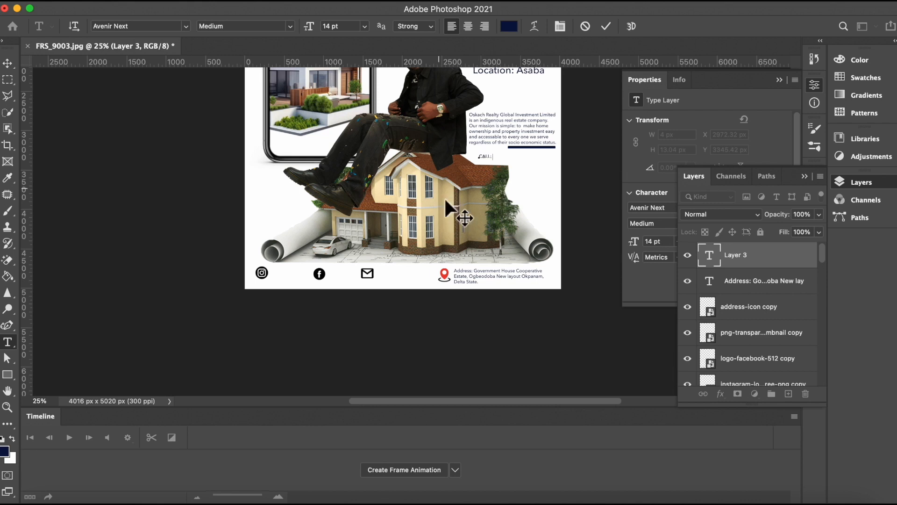
right_click(493, 153)
left_click(518, 208)
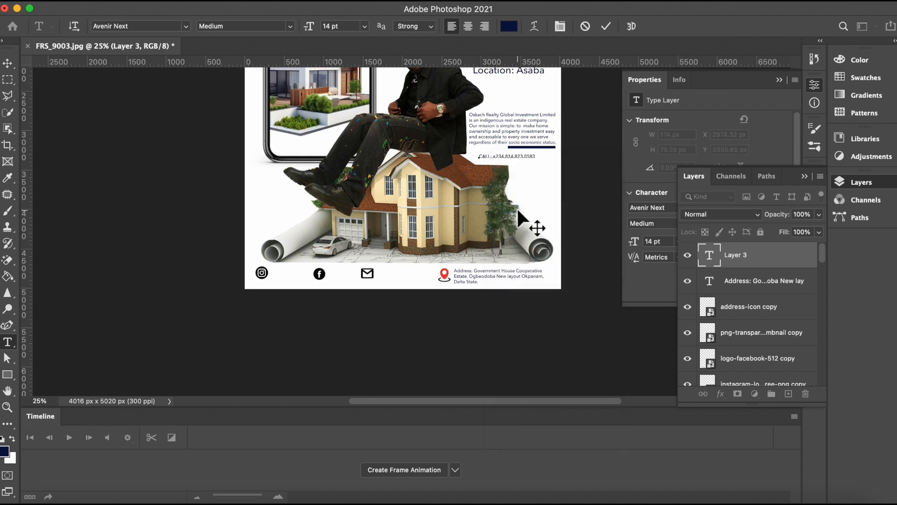
left_click(605, 26)
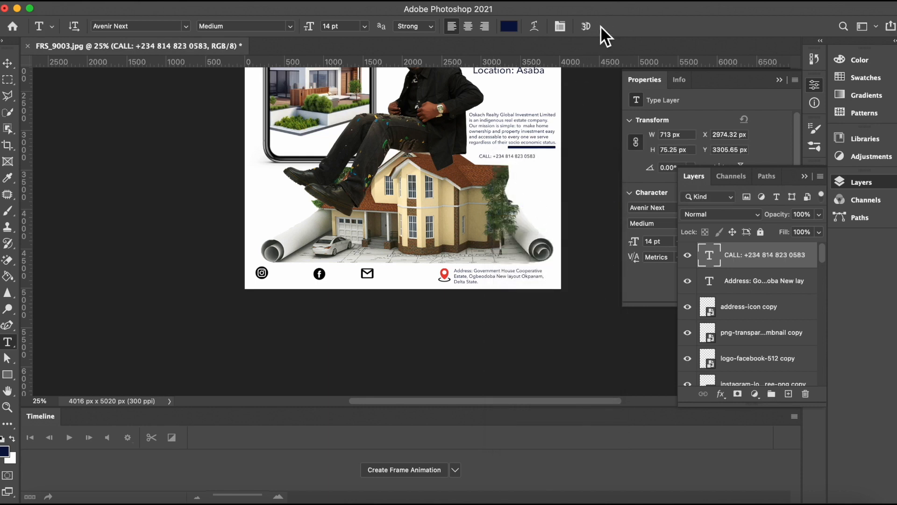
Set the call line's font size to 16 pt and its text colour to red f62b0a.
left_click(364, 26)
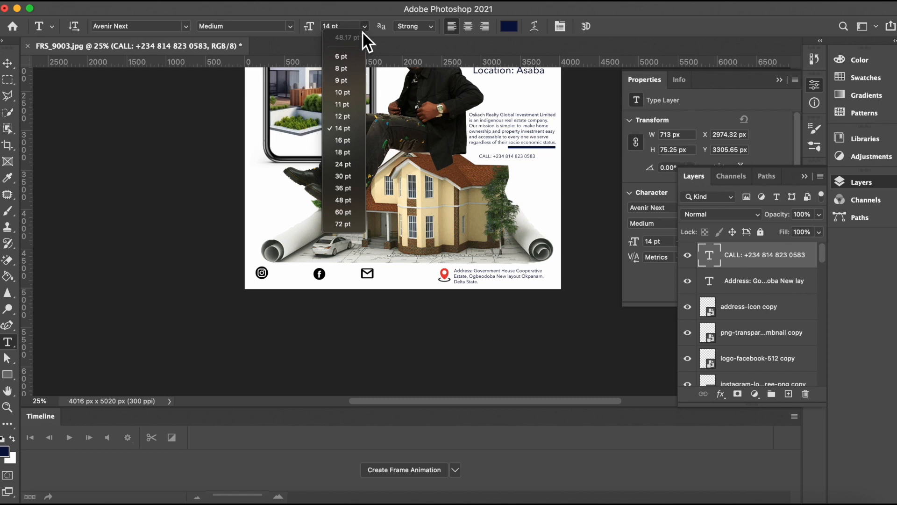
left_click(344, 138)
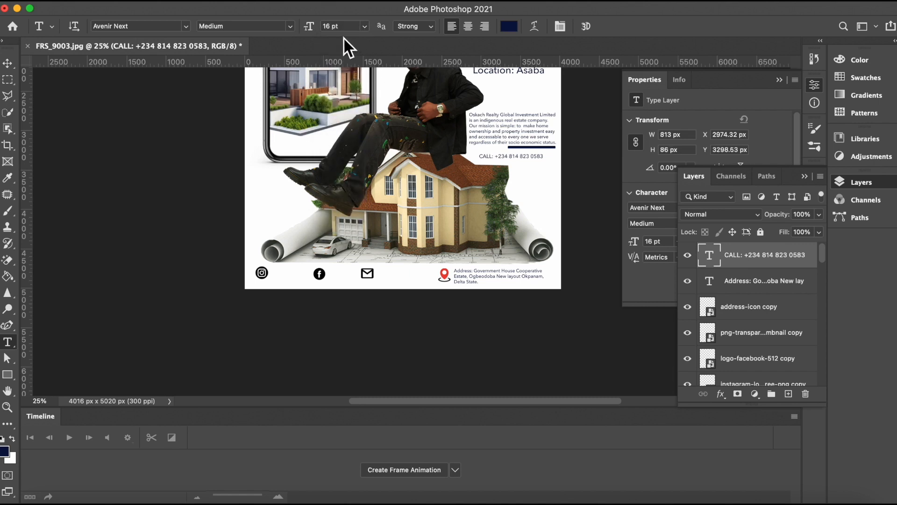
left_click(512, 26)
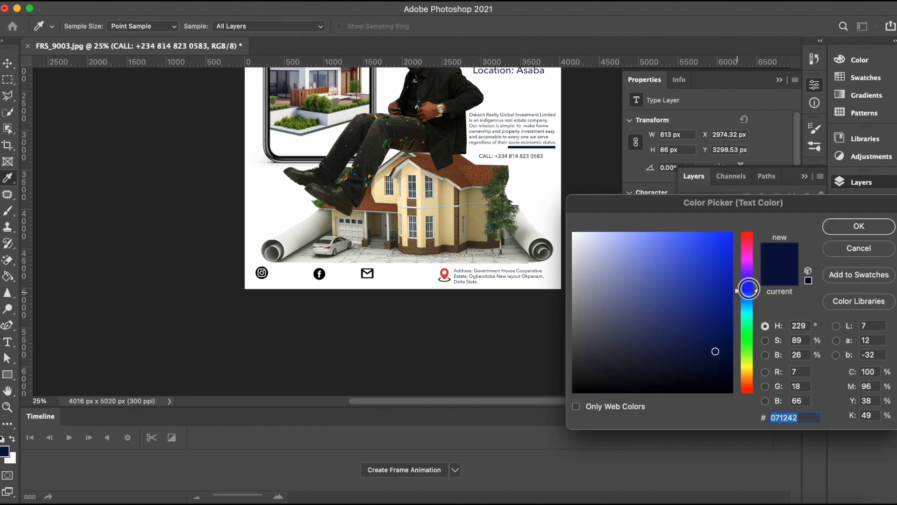
left_click(747, 389)
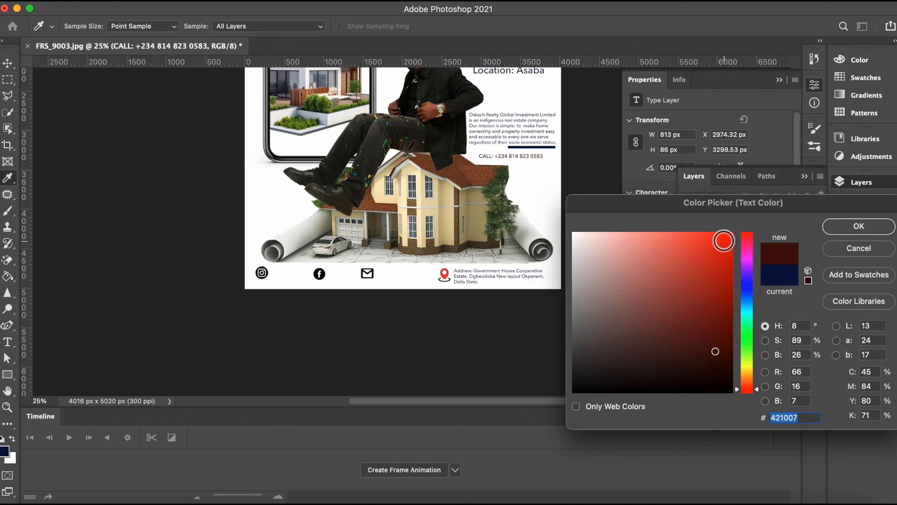
left_click(724, 242)
left_click(728, 238)
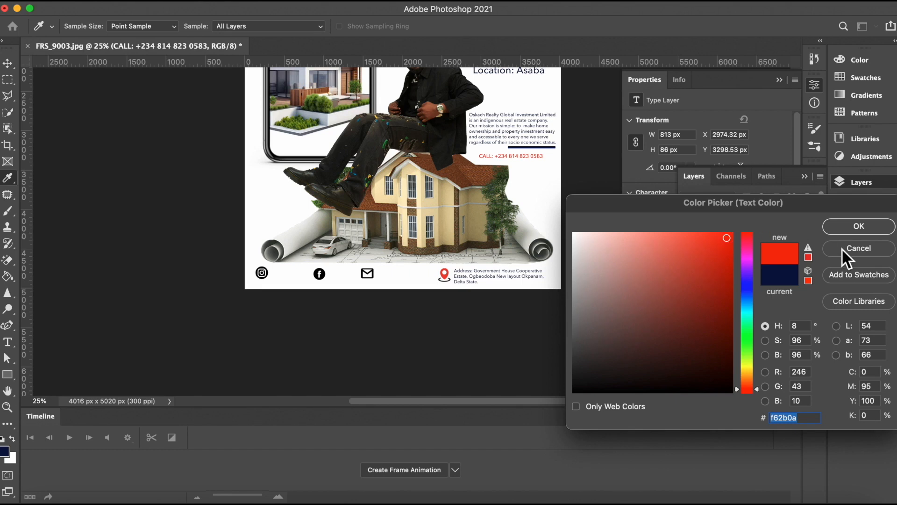
left_click(844, 230)
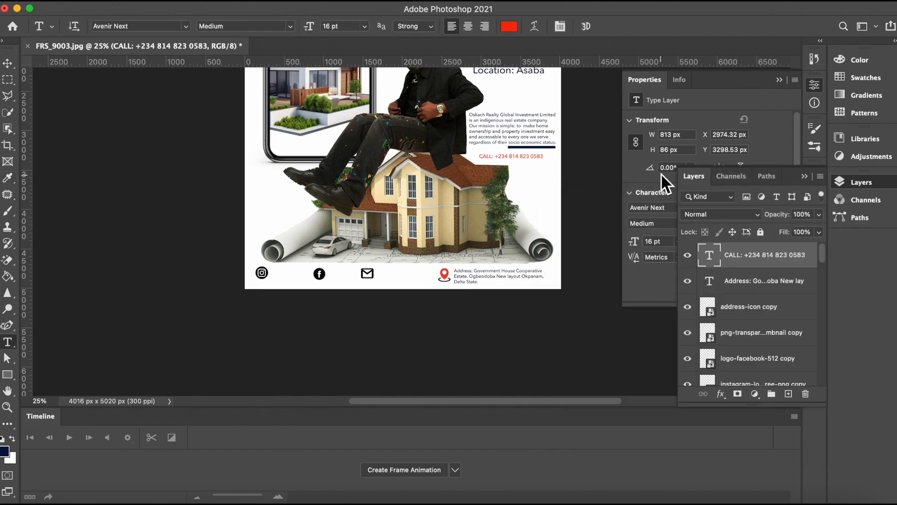
Change the call line's font style to Demi Bold and deselect it.
scroll(503, 204, "up", 5)
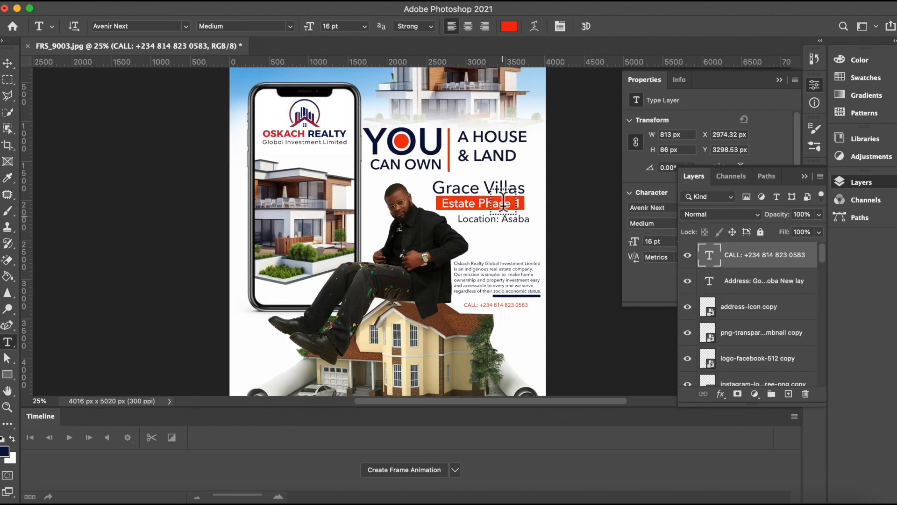
scroll(503, 205, "down", 3)
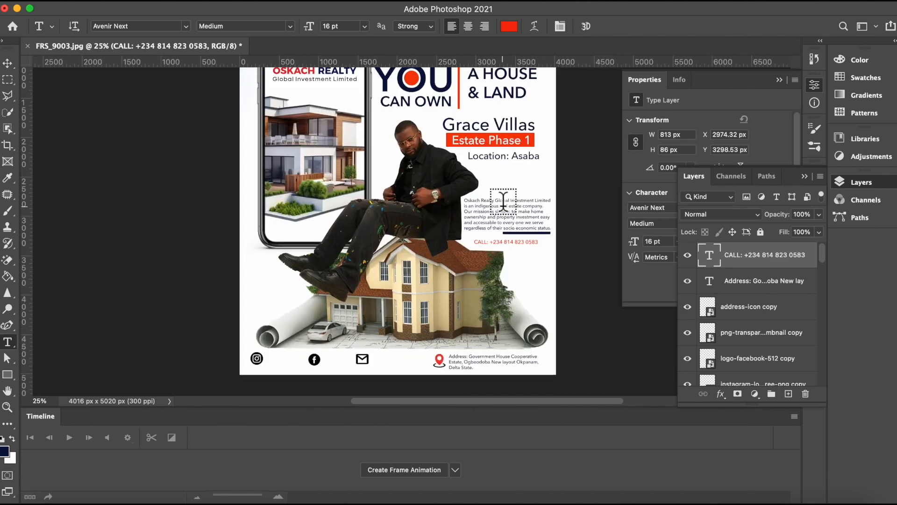
left_click(290, 26)
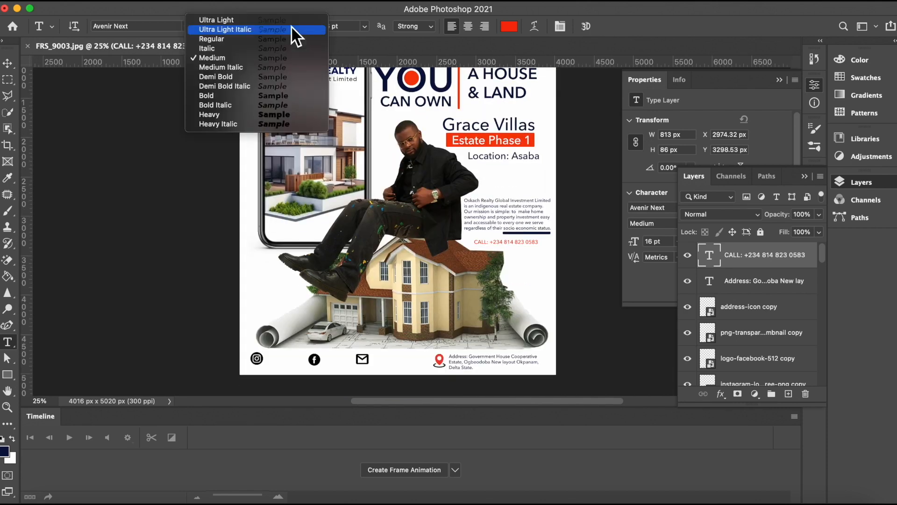
left_click(223, 77)
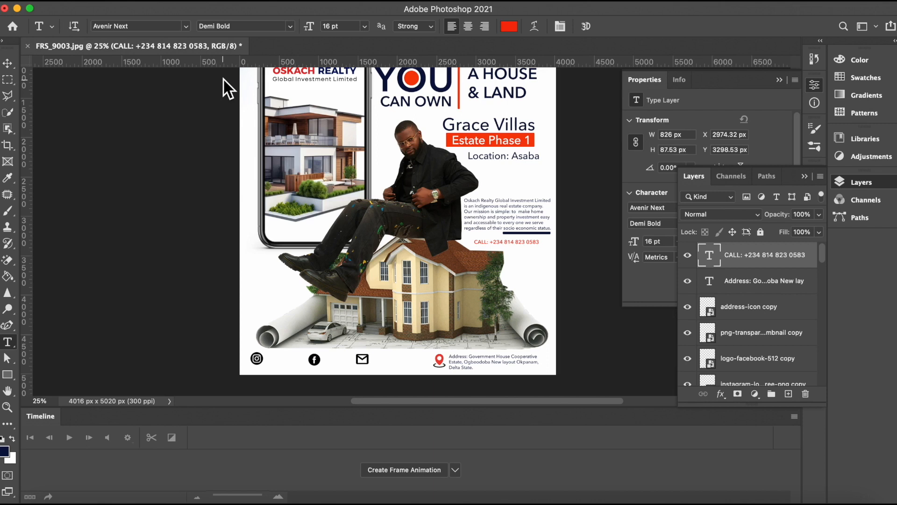
left_click(7, 63)
left_click(101, 127)
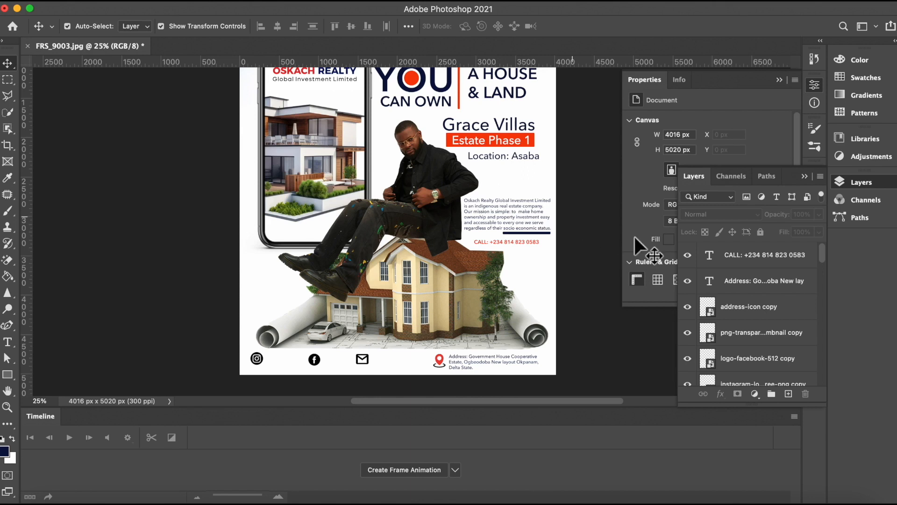
Add a new layer above the call line and place the text "NOW SELLING" in navy 071242 above the left blueprint roll.
left_click(762, 262)
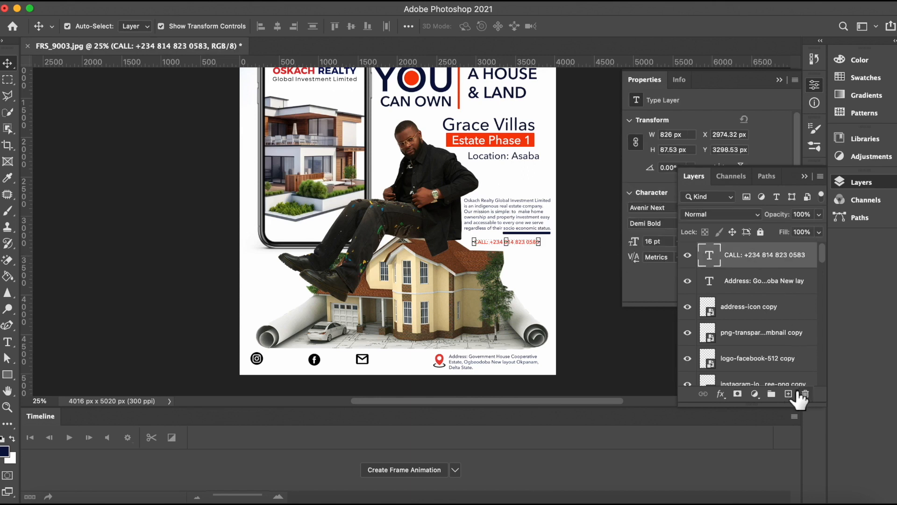
left_click(789, 394)
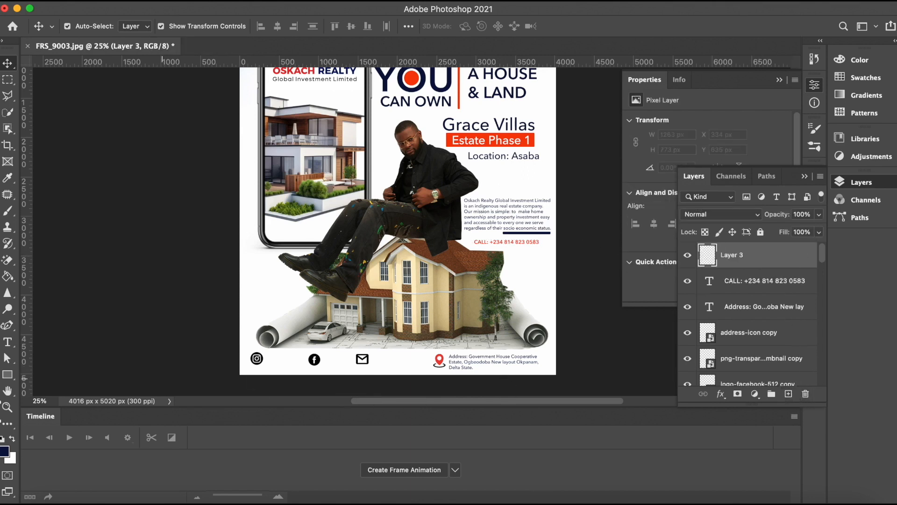
left_click(8, 343)
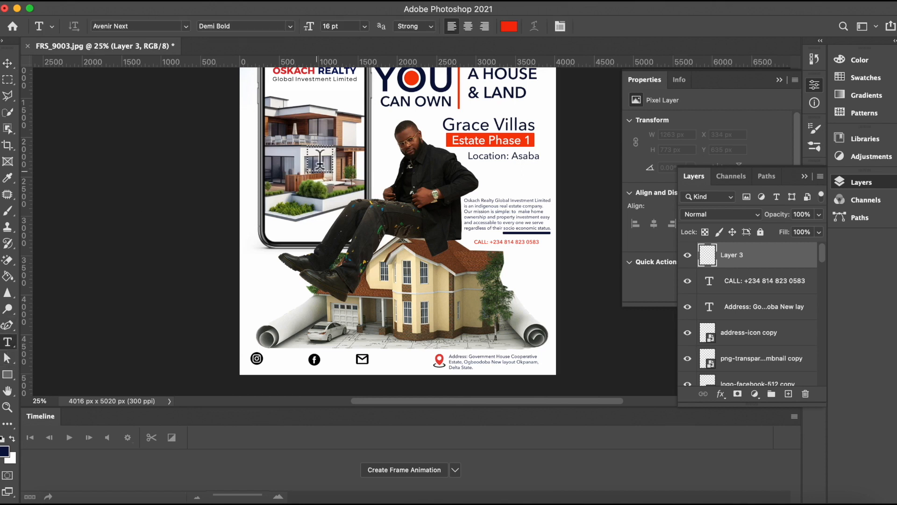
left_click(509, 27)
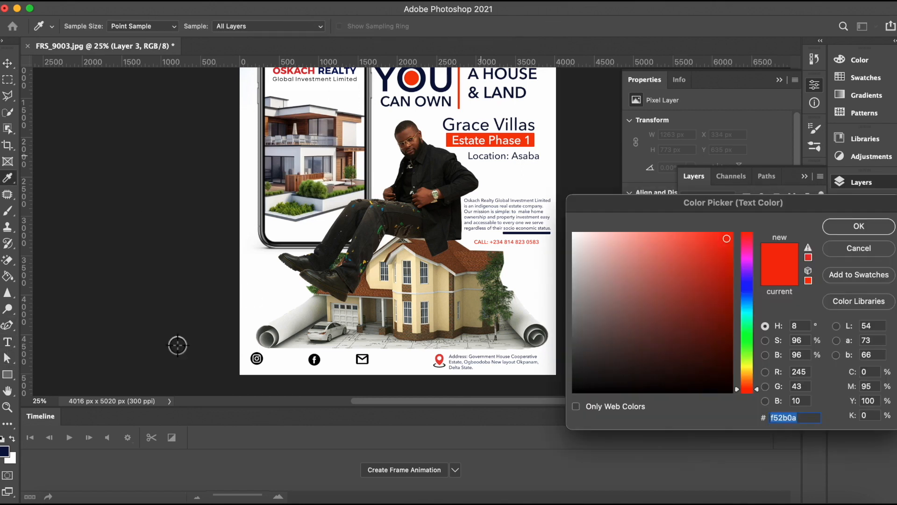
left_click(6, 452)
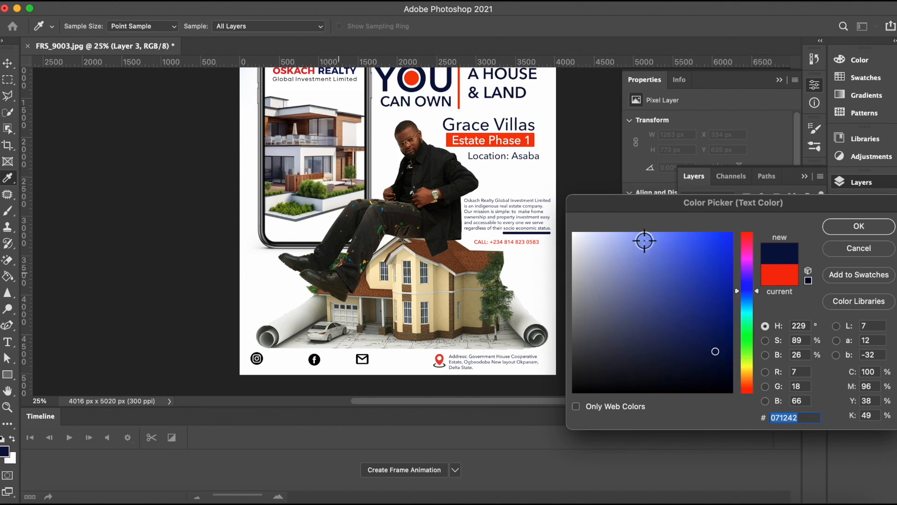
left_click(858, 228)
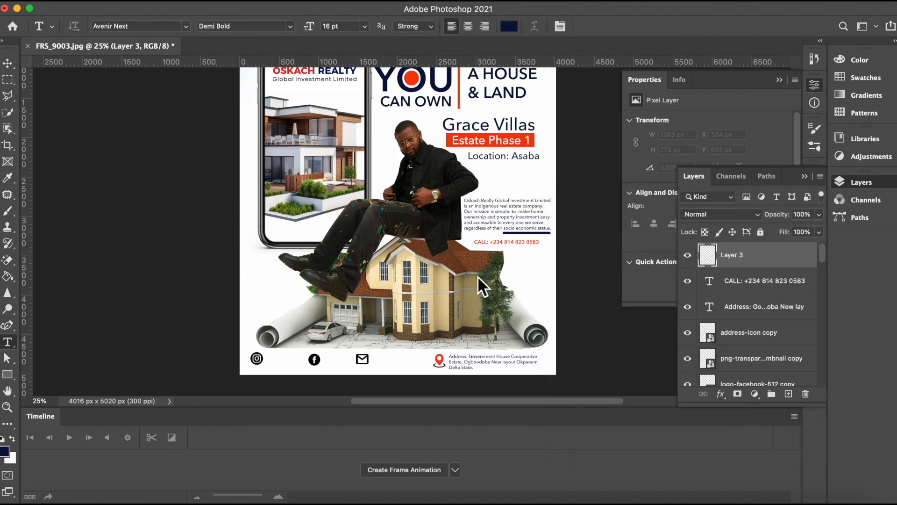
left_click(252, 281)
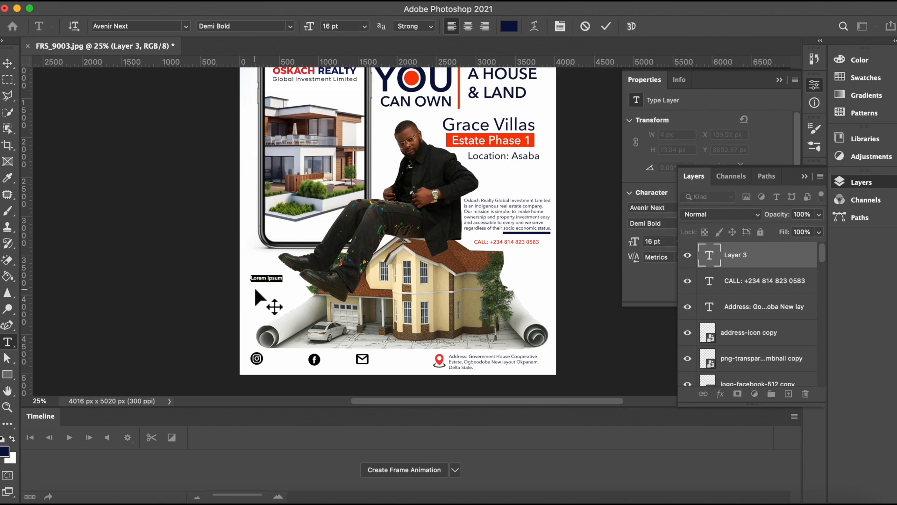
type("NOW SELLING")
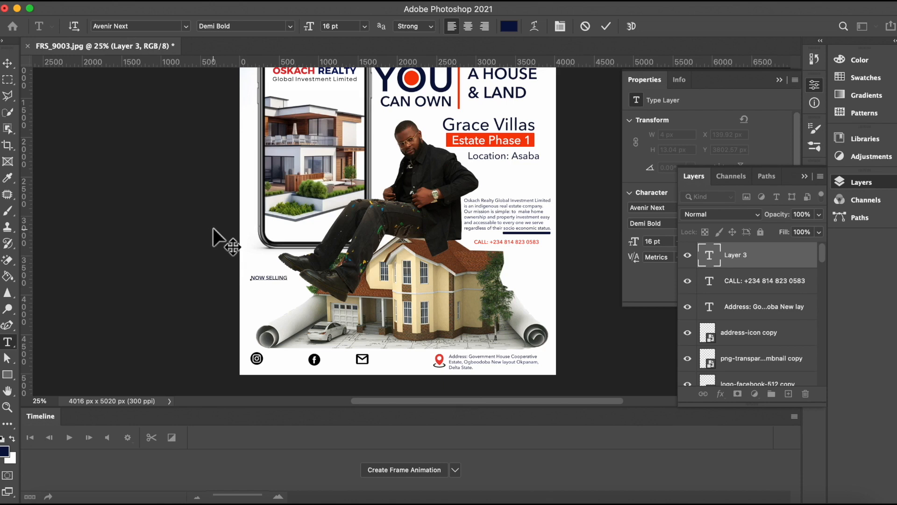
left_click(605, 27)
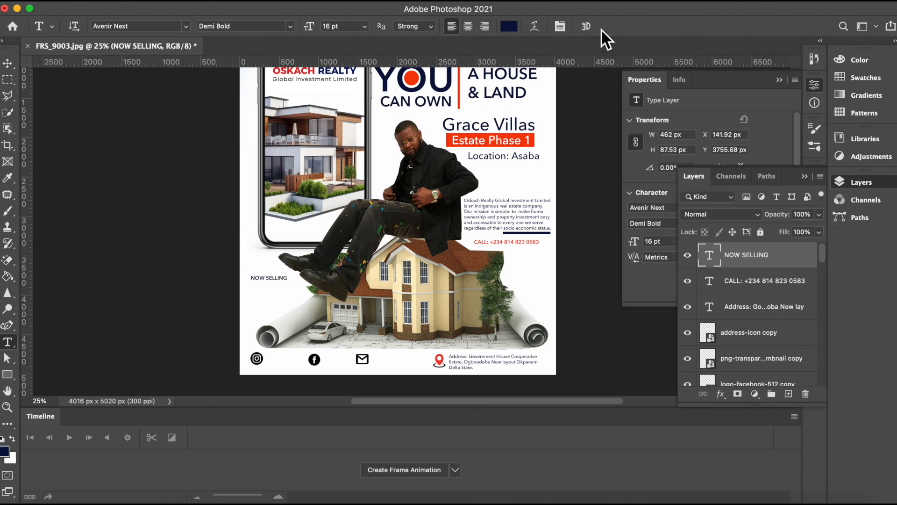
Try the NOW SELLING text at 24 pt and settle on 18 pt.
left_click(365, 27)
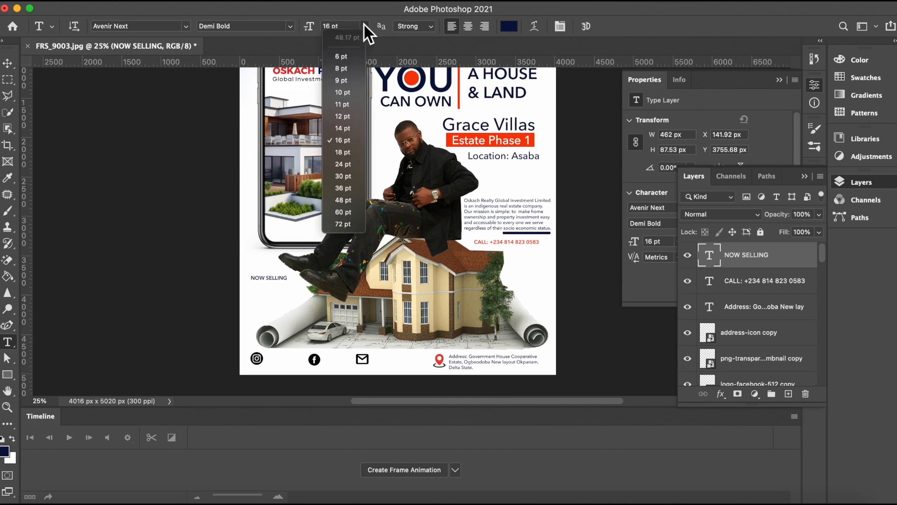
left_click(342, 164)
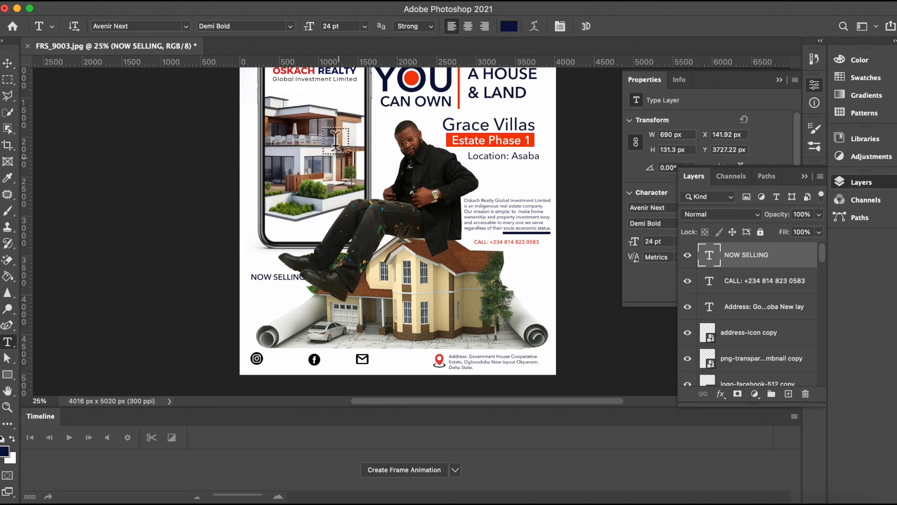
left_click(365, 26)
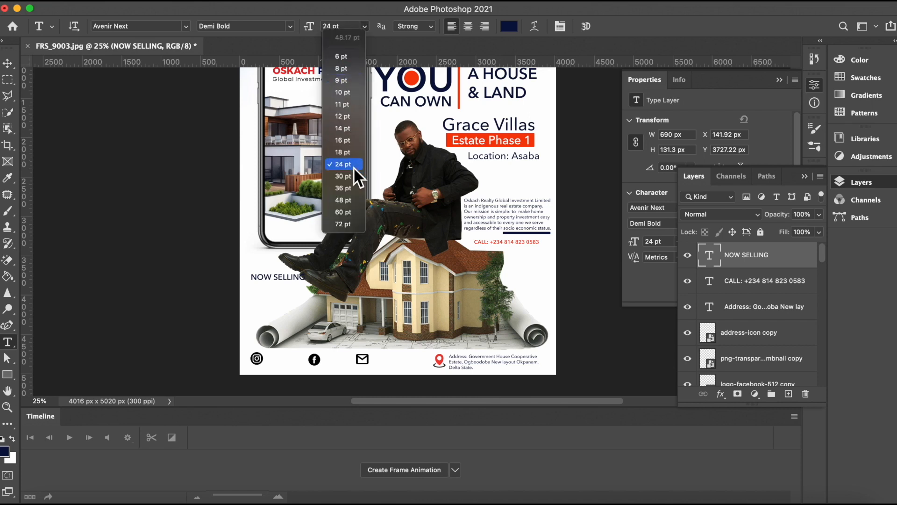
left_click(340, 152)
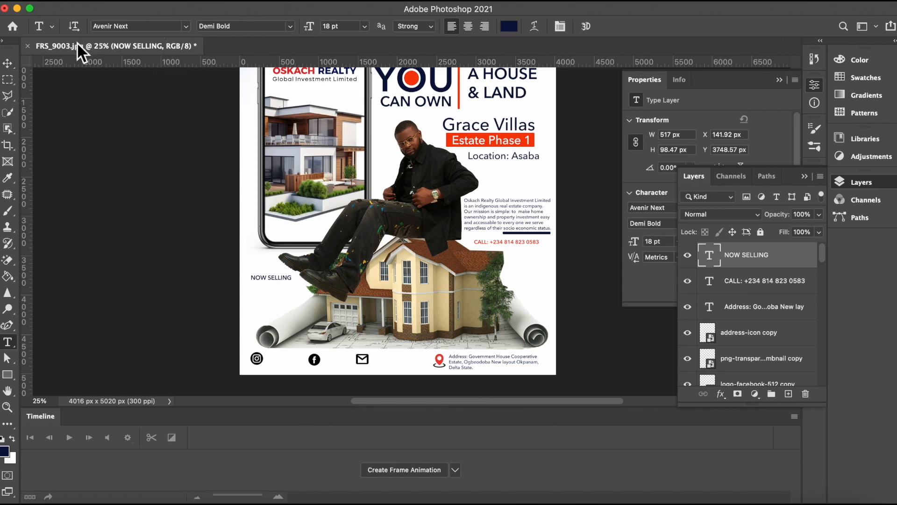
left_click(7, 63)
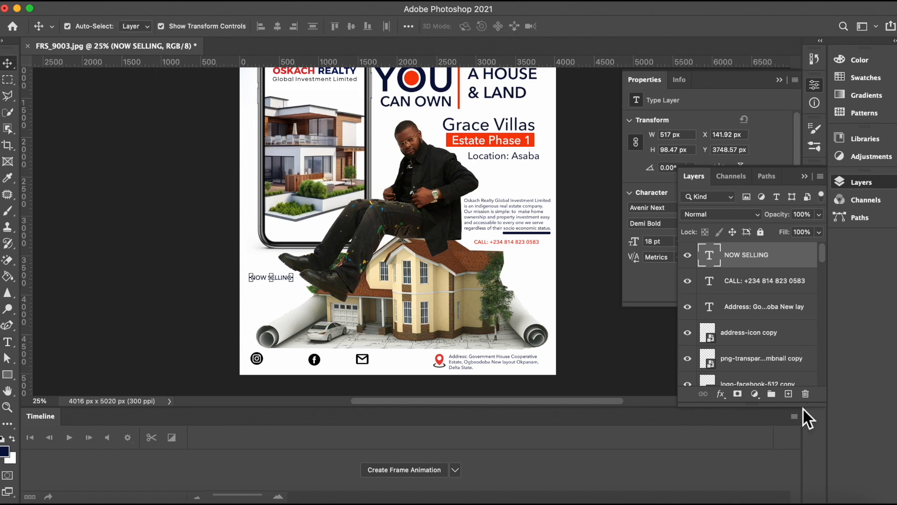
Add a new layer and place the text "N1.3" below the NOW SELLING line at 18 pt.
left_click(788, 394)
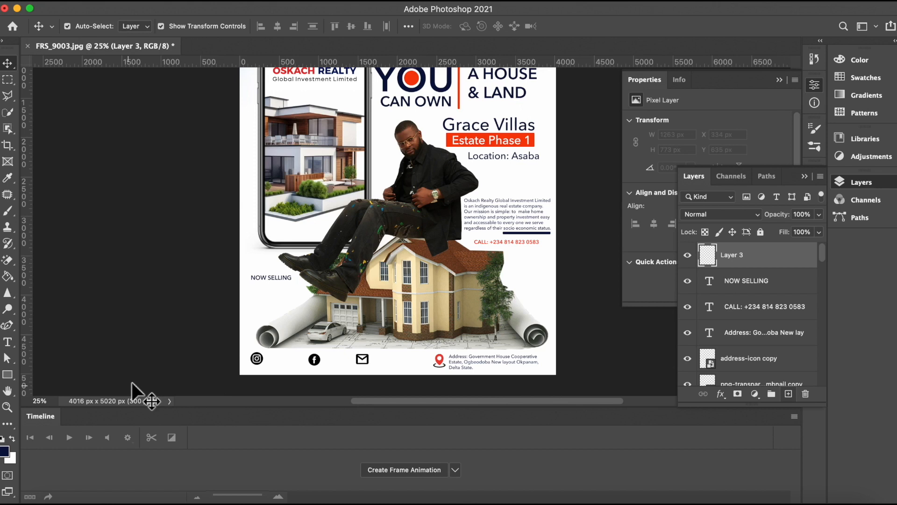
left_click(8, 342)
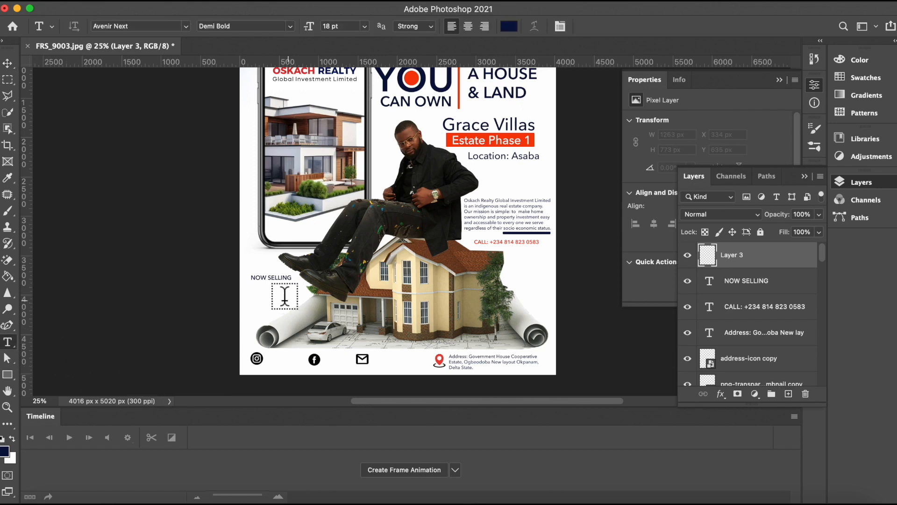
left_click(250, 299)
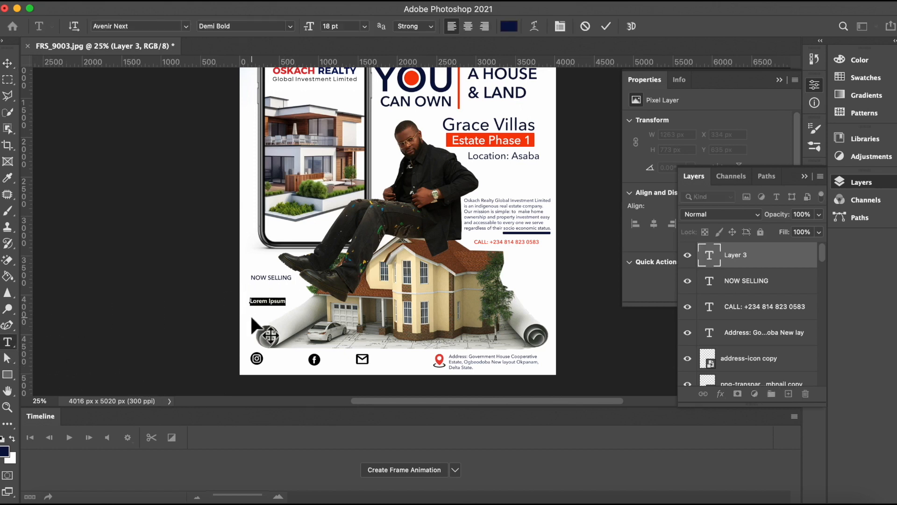
key("BackSpace")
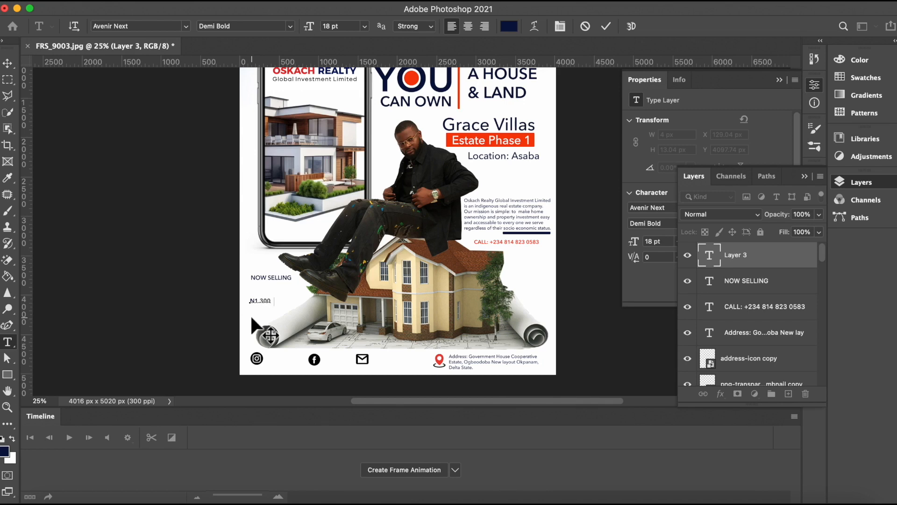
key("BackSpace")
left_click(607, 26)
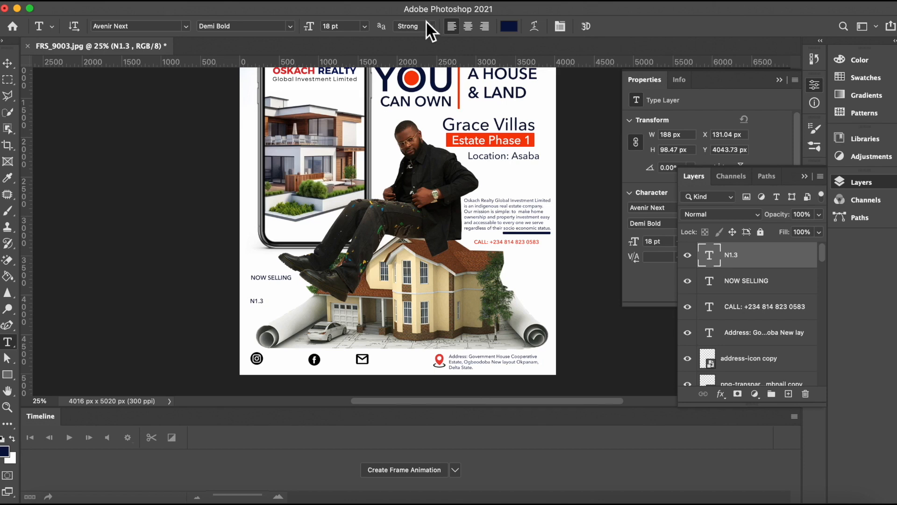
Enlarge the N1.3 text to 72 pt and scale it down proportionally to about 82.5%.
left_click(362, 27)
left_click(342, 223)
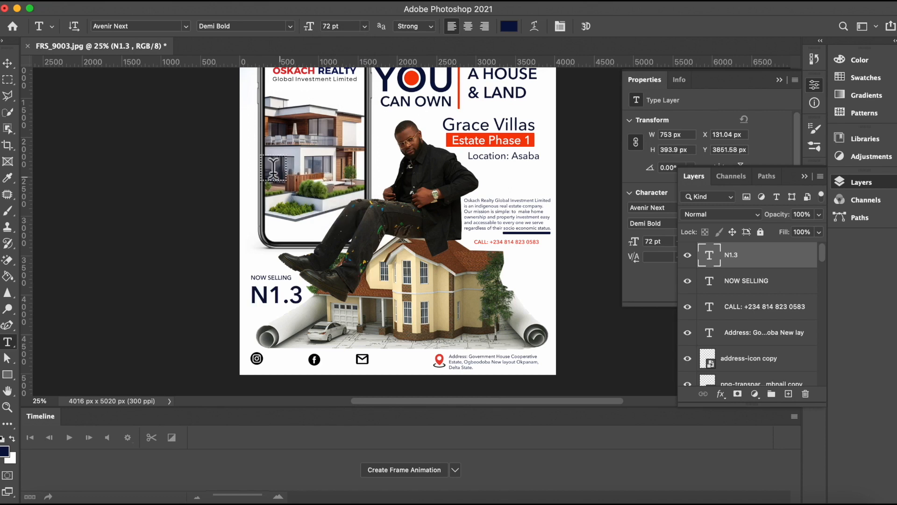
left_click(8, 64)
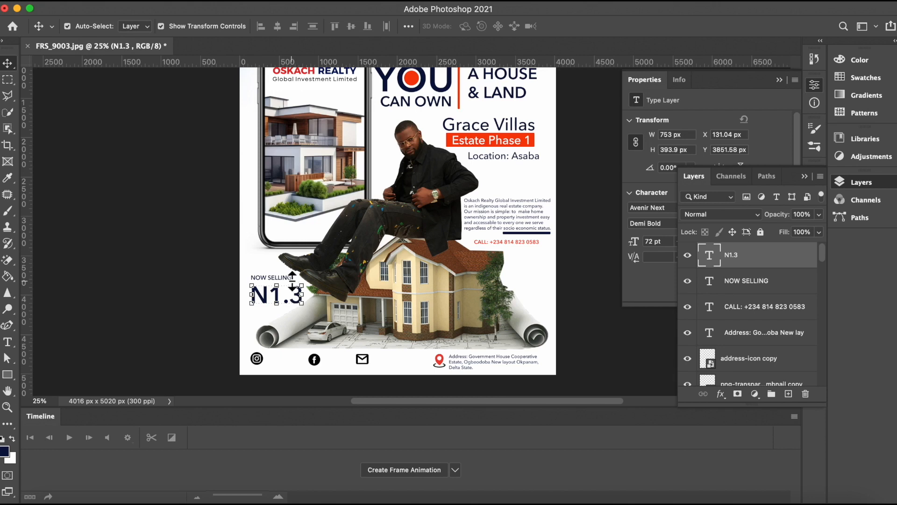
left_click(300, 302)
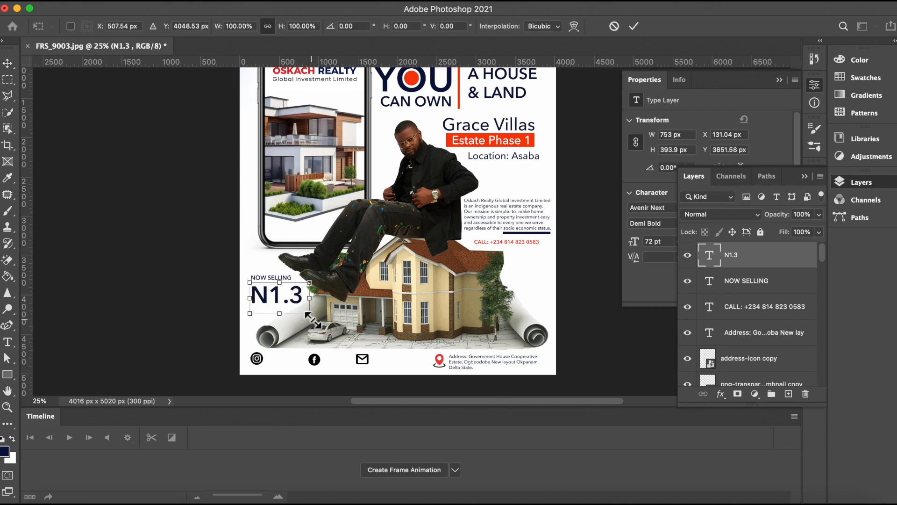
left_click_drag(310, 316, 304, 304)
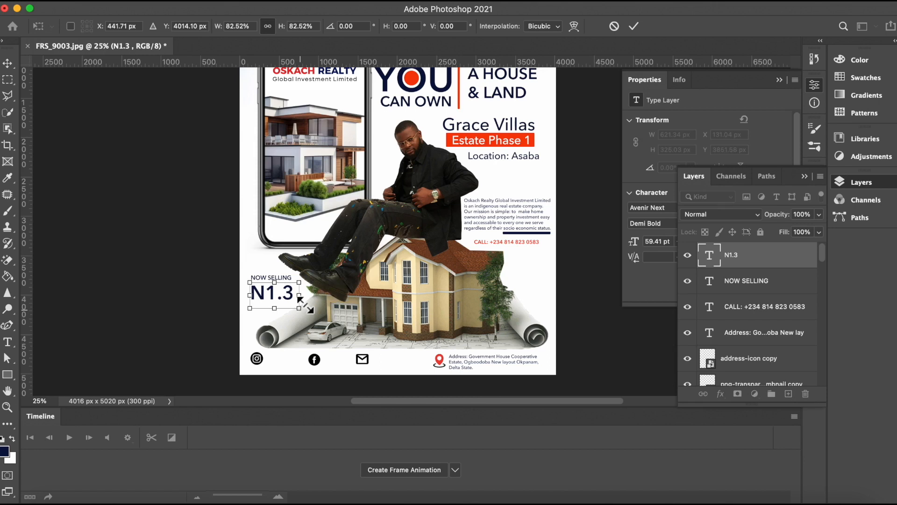
left_click(633, 26)
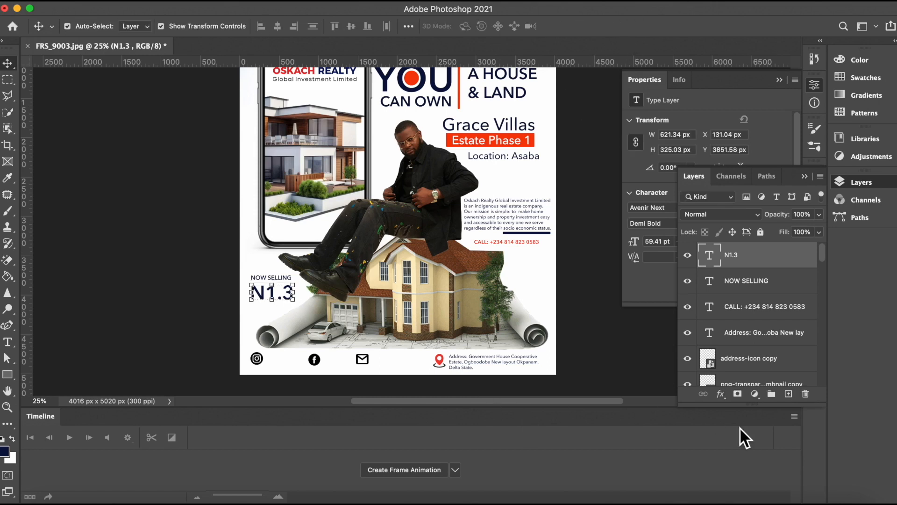
Add a new layer and place the text "MILLION" in Avenir Next Medium, 30 pt, below the N1.3 price.
left_click(789, 393)
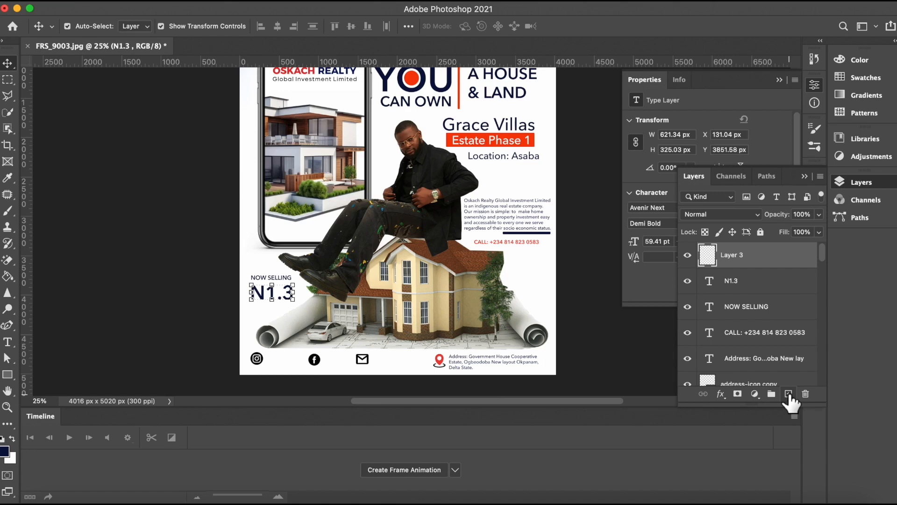
left_click(8, 342)
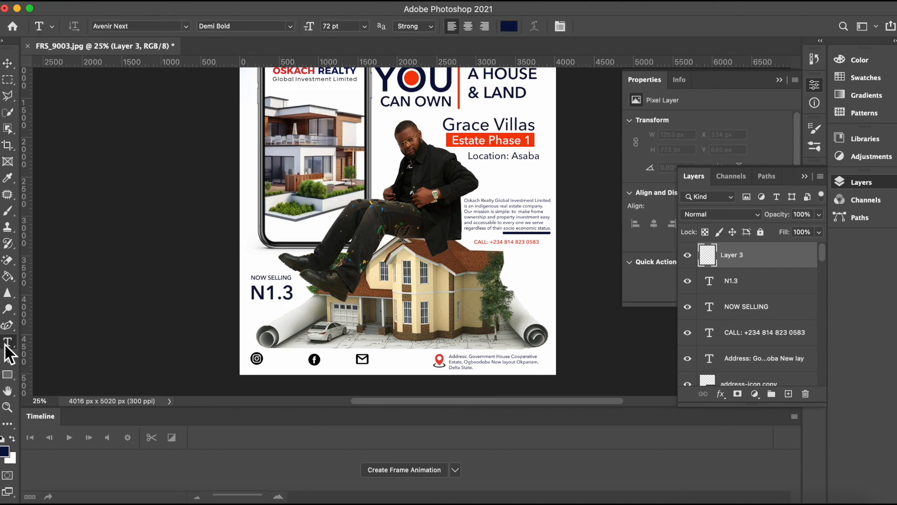
left_click(289, 26)
key("Escape")
left_click(365, 26)
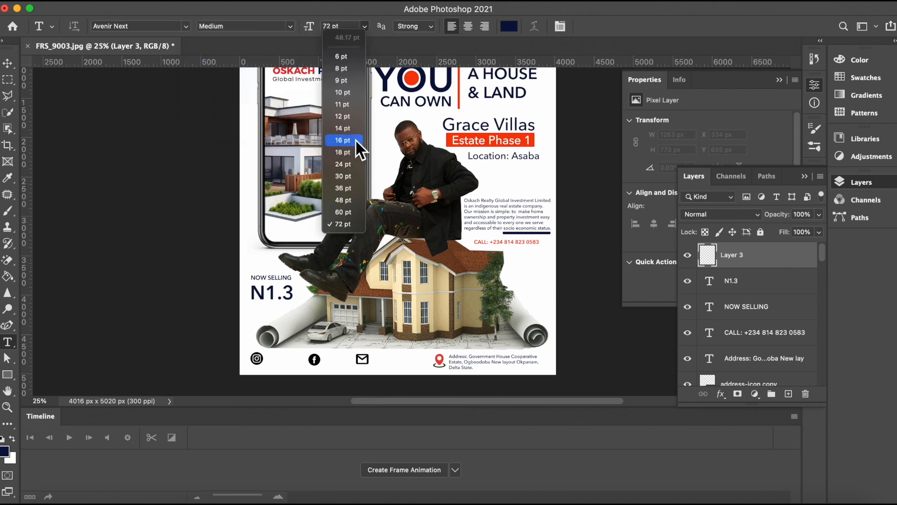
left_click(348, 176)
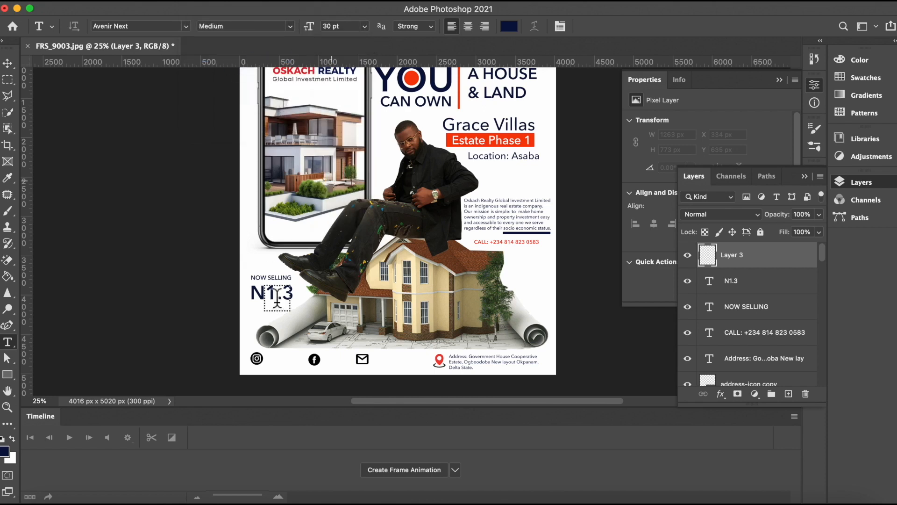
left_click(258, 315)
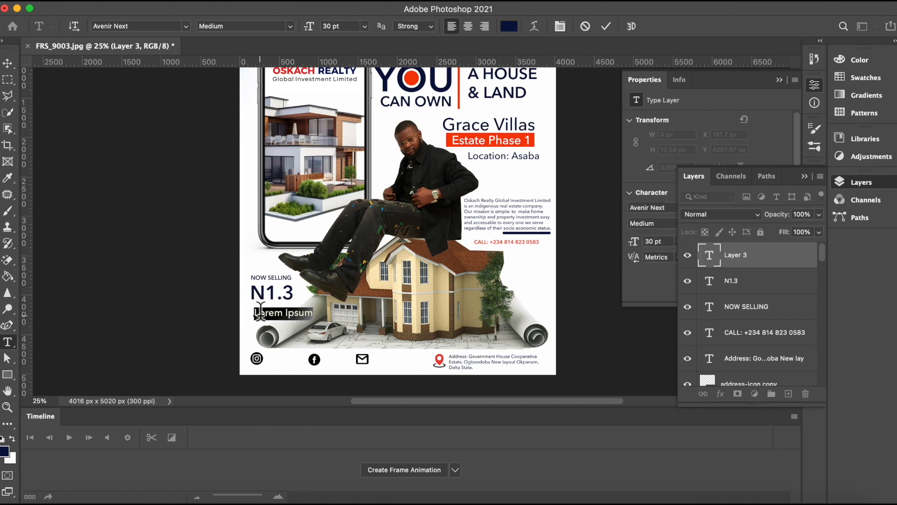
key("BackSpace")
type("N")
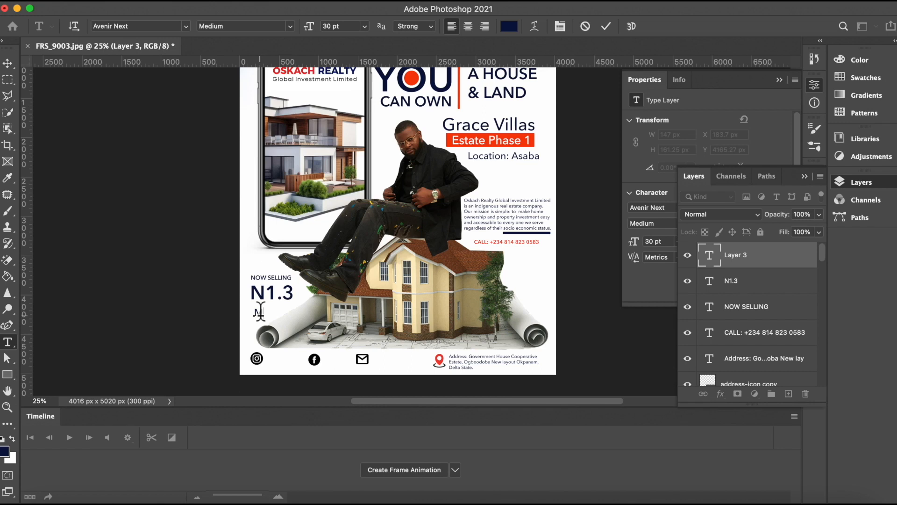
type("ILLION")
left_click(605, 25)
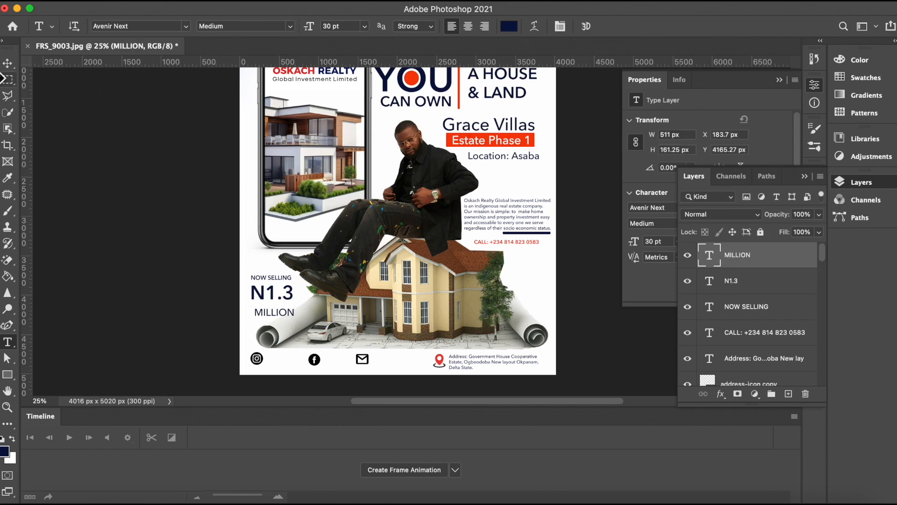
Scale the MILLION text up to about 107%, move it up close beneath N1.3 and deselect it.
left_click(9, 65)
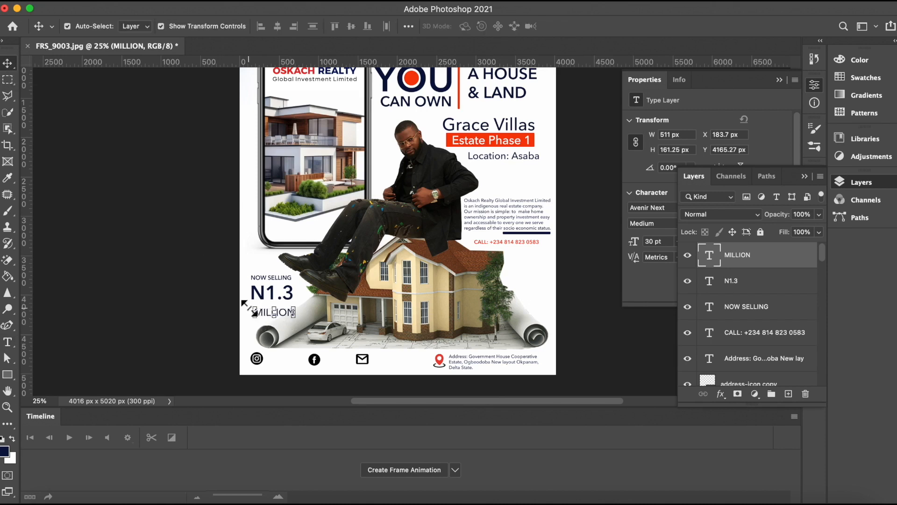
left_click_drag(253, 309, 251, 303)
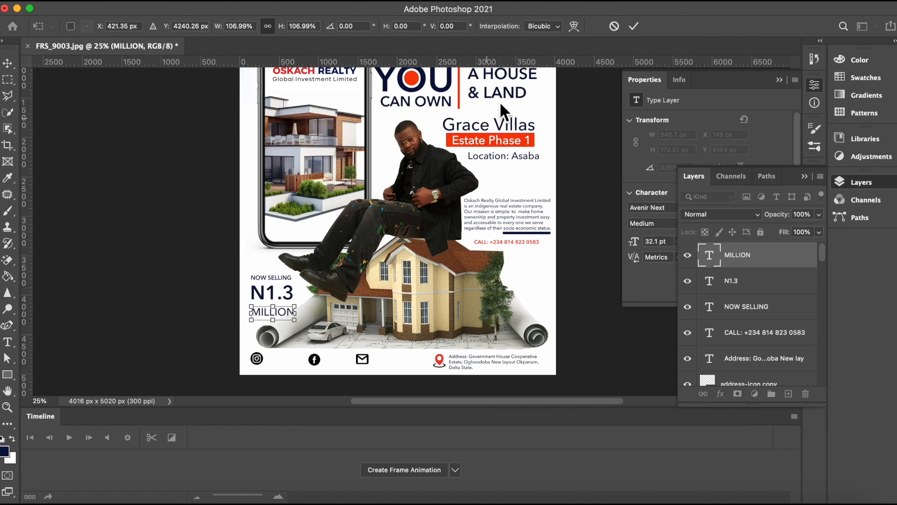
left_click(634, 27)
key("Up")
key("Up")
key("Up")
key("Up")
key("Up")
key("Up")
key("Up")
key("Up")
key("Up")
key("Up")
key("Up")
key("Up")
key("Up")
key("Up")
key("Up")
key("Up")
key("Up")
key("Up")
key("Up")
key("Up")
key("Up")
key("Up")
key("Up")
key("Up")
key("Up")
key("Up")
key("Up")
key("Up")
key("Up")
key("Up")
key("Up")
key("Up")
key("Up")
key("Up")
key("Up")
key("Up")
key("Up")
key("Up")
key("Up")
key("Up")
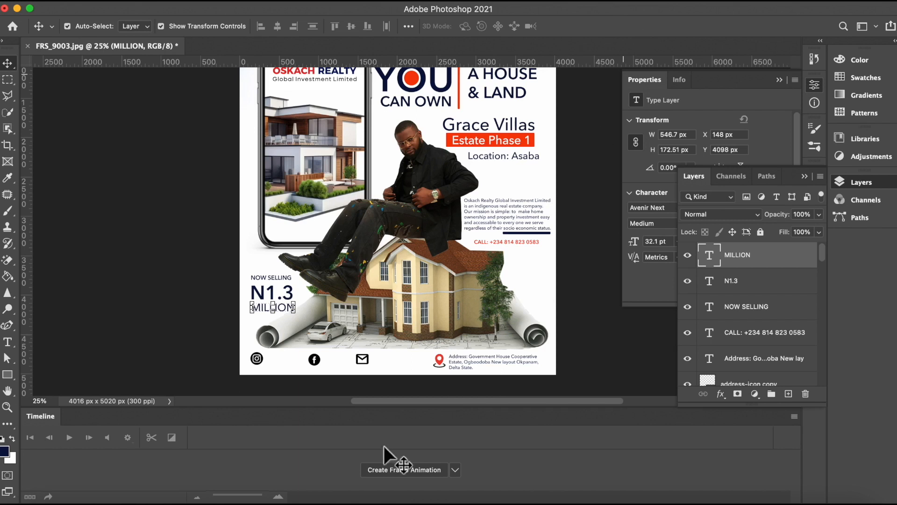
left_click(192, 263)
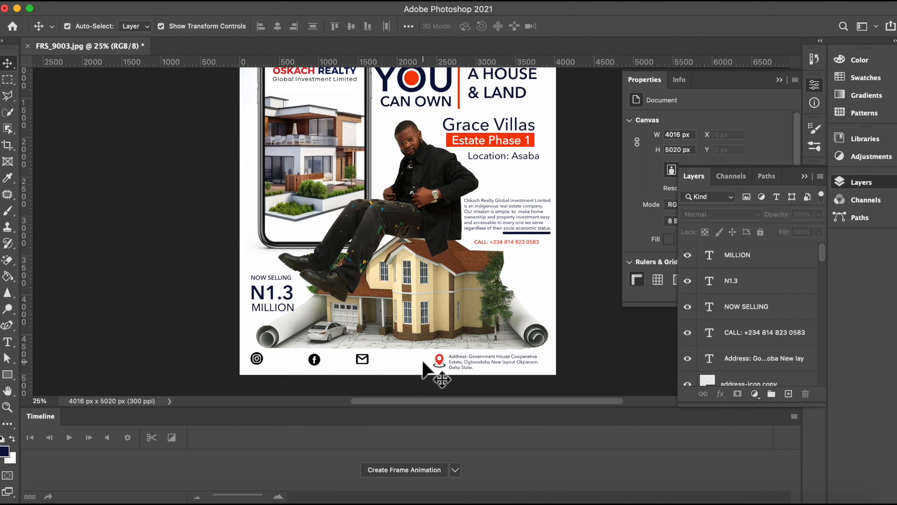
Save the flyer in Photoshop format as ESTATE in the photo training folder, with Maximize Compatibility on.
scroll(421, 328, "up", 4)
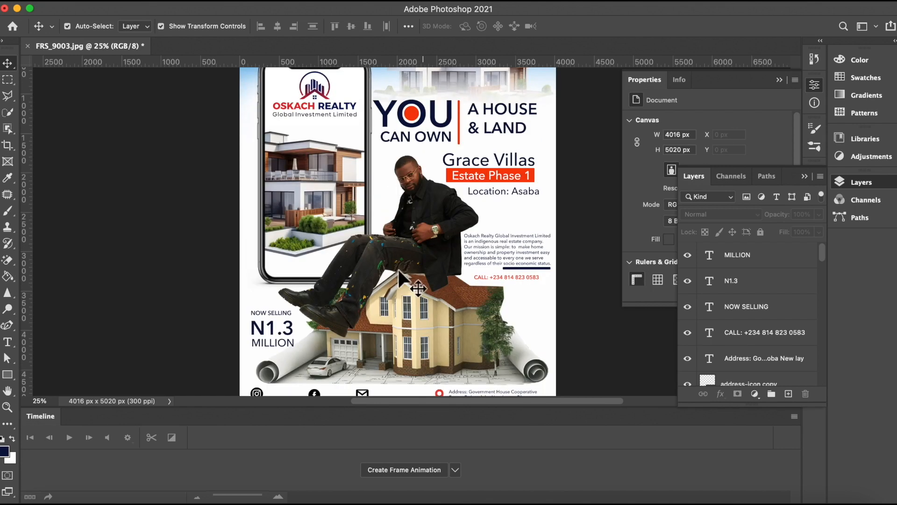
scroll(399, 271, "up", 2)
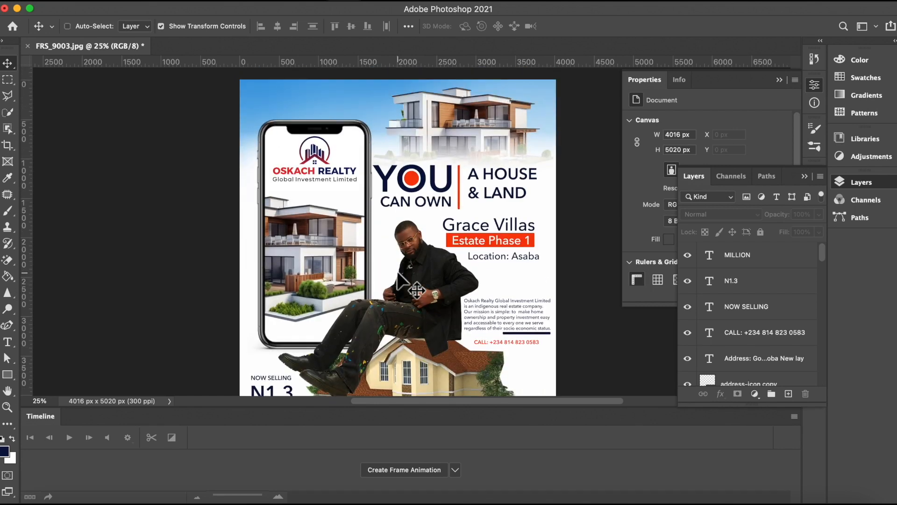
key("super+minus")
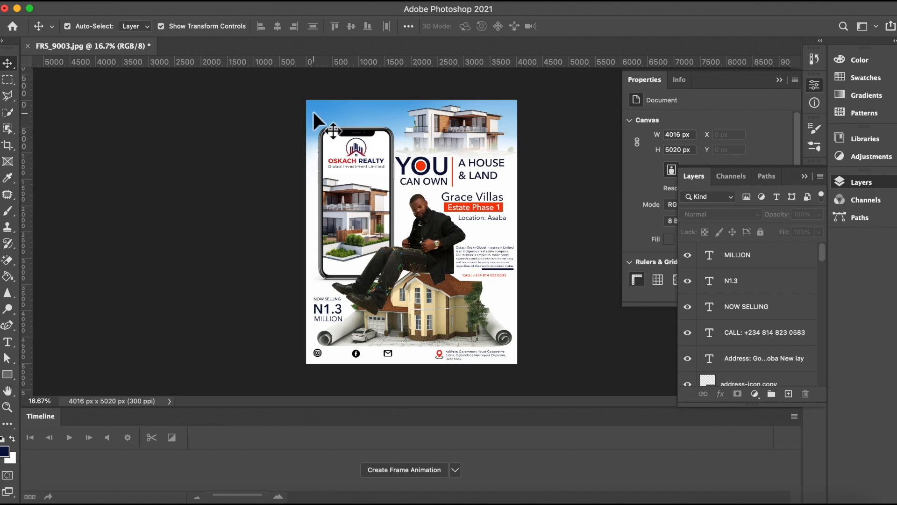
left_click(100, 1)
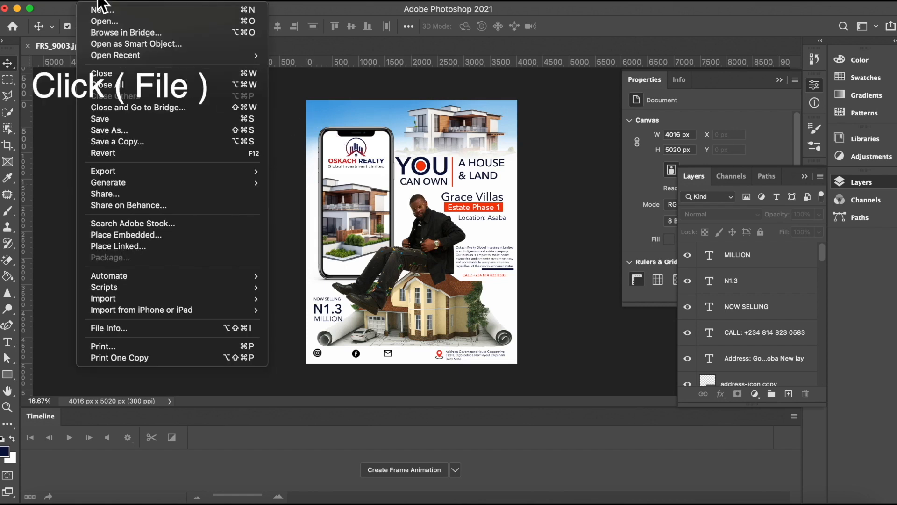
left_click(134, 127)
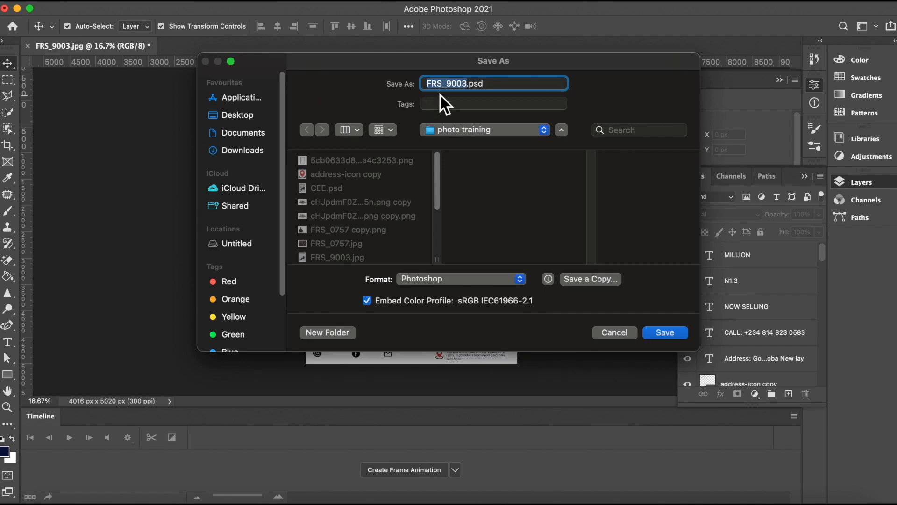
type("ESTATE")
left_click(658, 332)
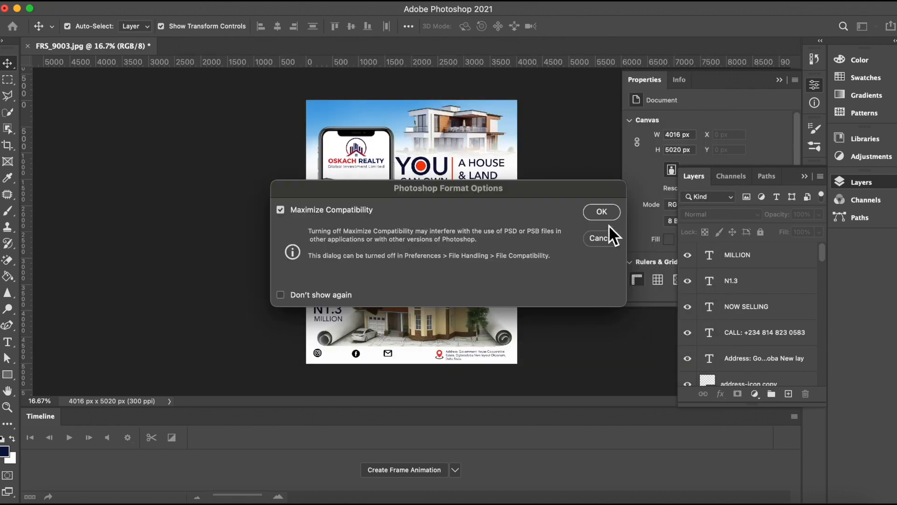
left_click(602, 212)
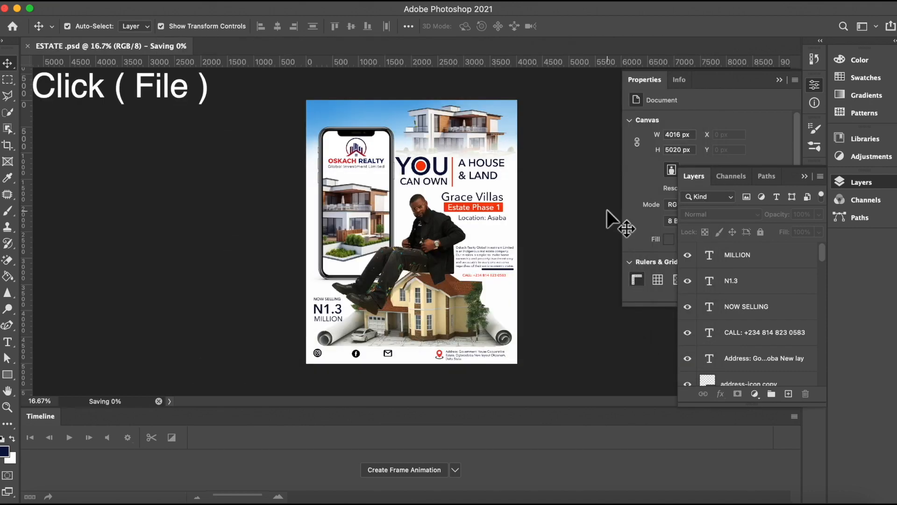
left_click(92, 1)
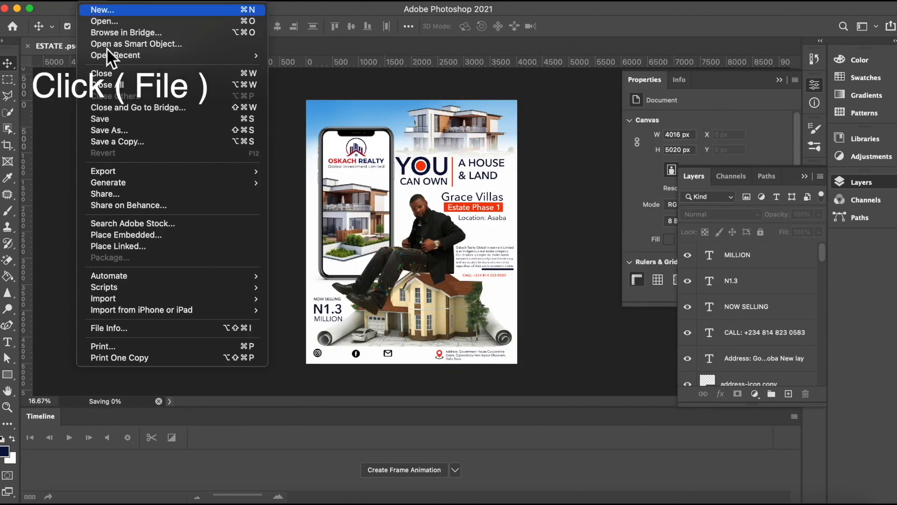
left_click(122, 134)
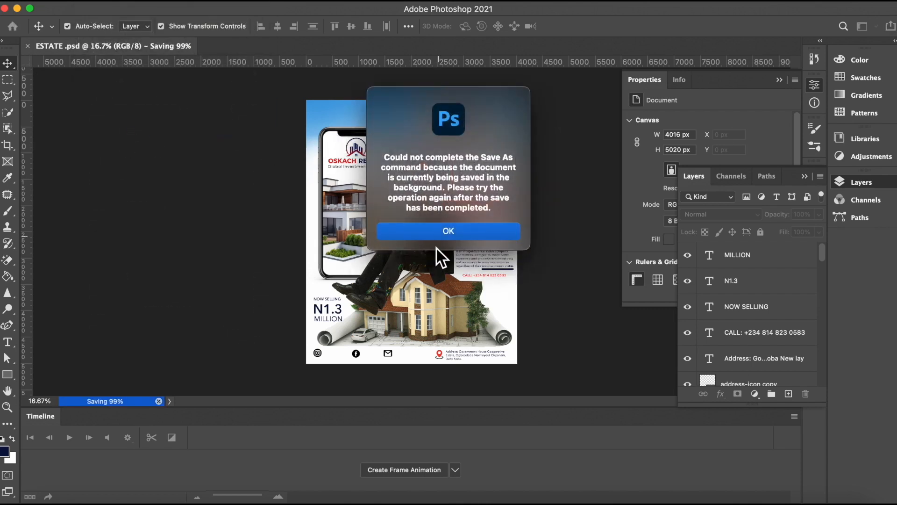
left_click(432, 231)
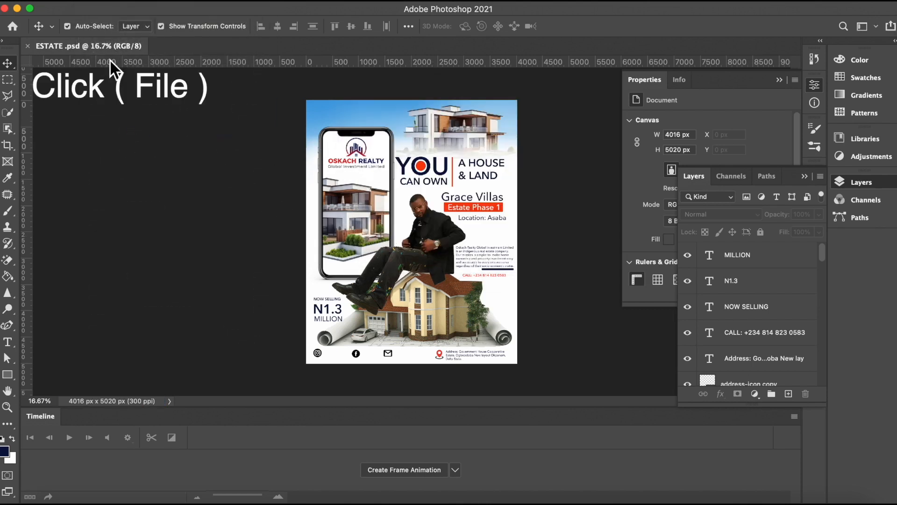
Save a copy of the flyer as ESTATE copy in JPEG format in the photo training folder.
left_click(90, 2)
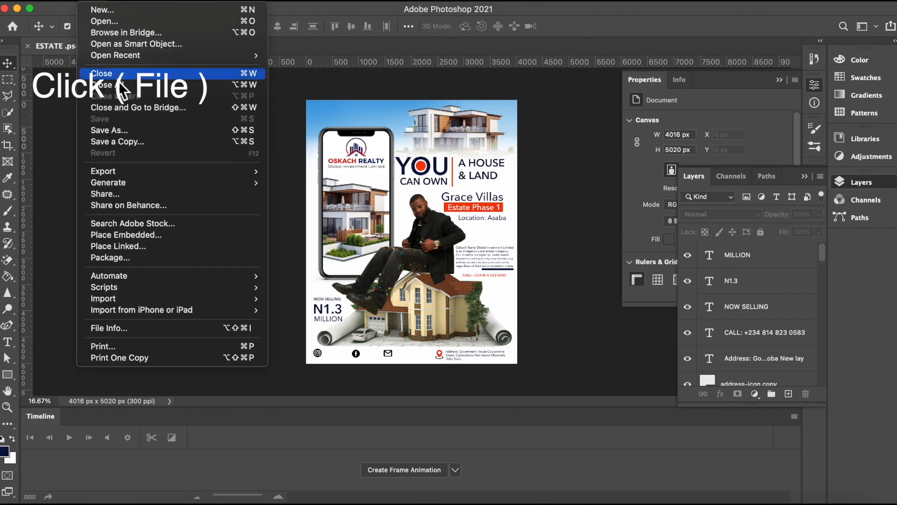
left_click(128, 130)
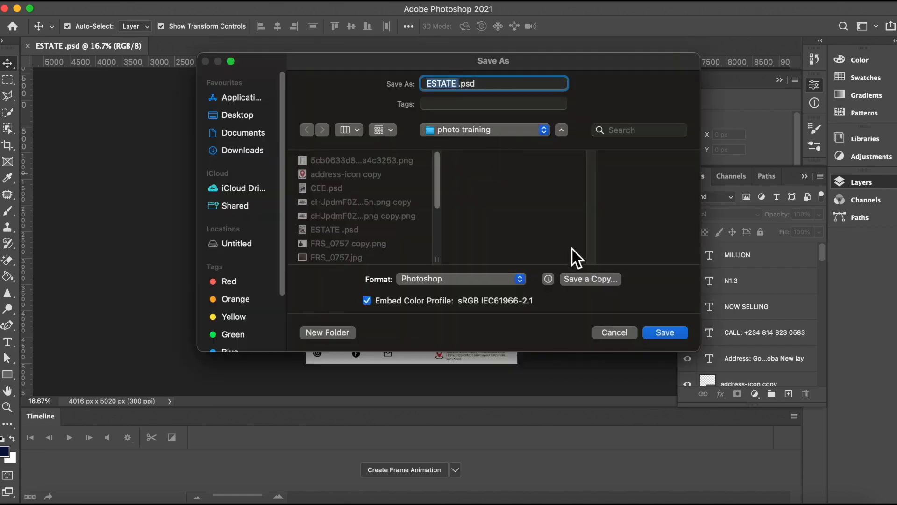
left_click(612, 279)
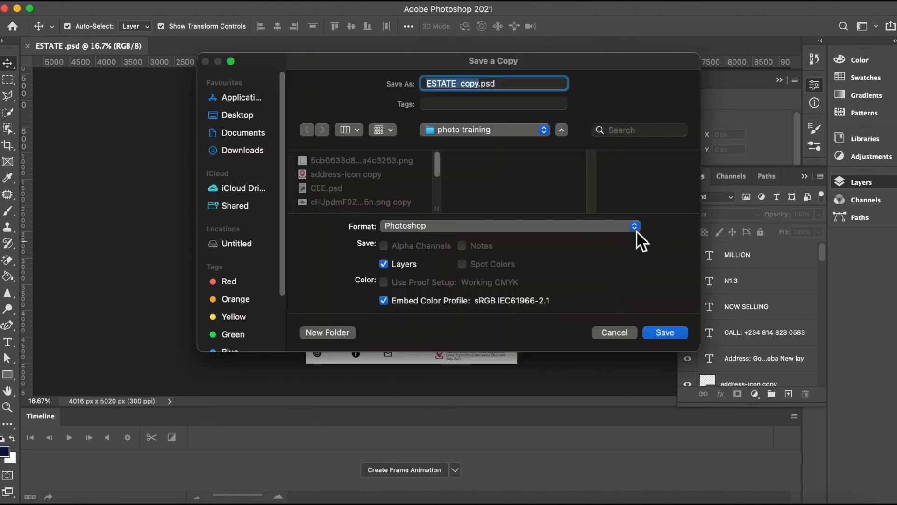
left_click(634, 225)
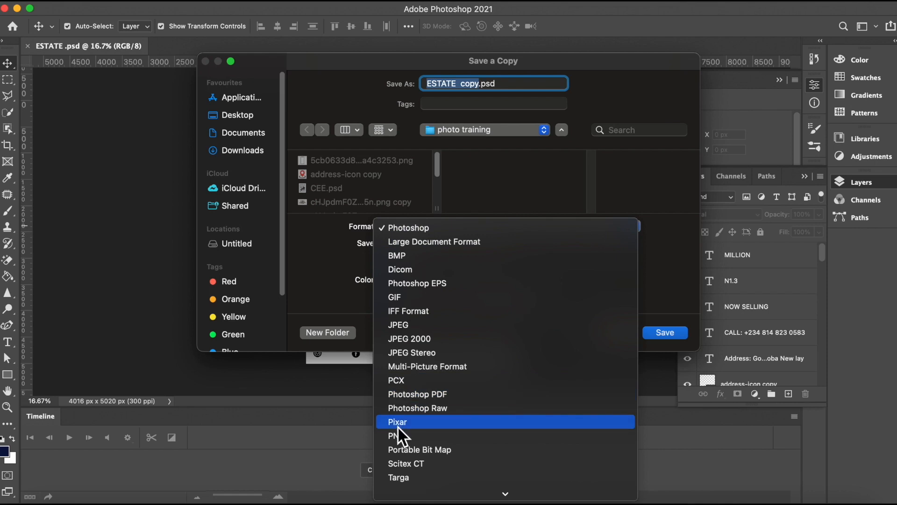
left_click(402, 327)
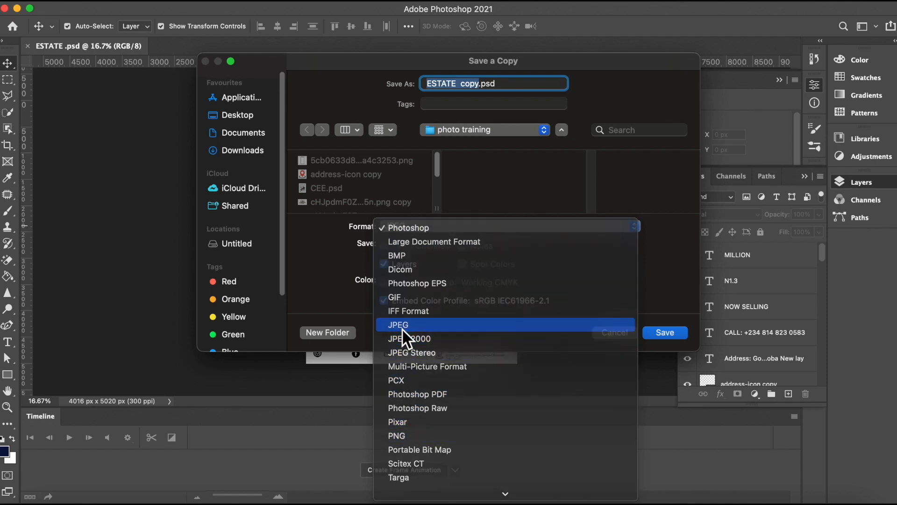
left_click(660, 332)
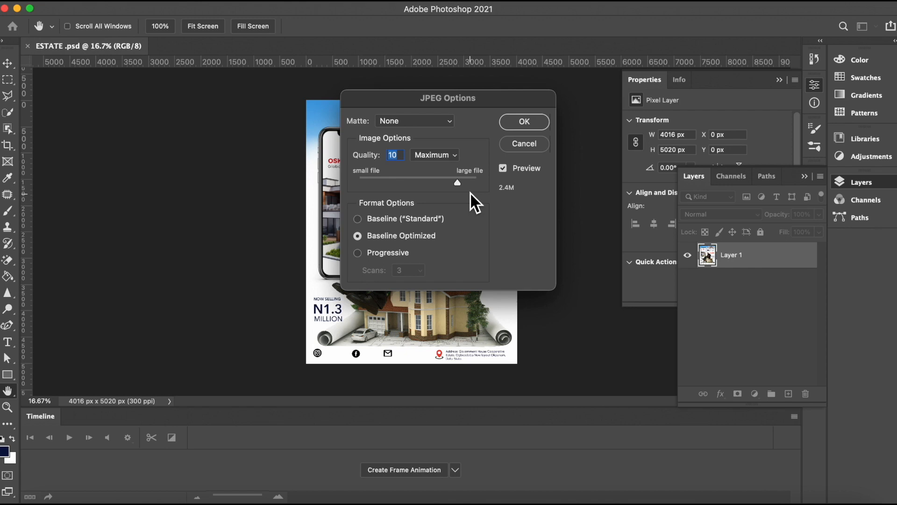
Set the JPEG quality to 9 (High), finish the export and view ESTATE copy.jpg in full screen.
left_click_drag(458, 183, 444, 183)
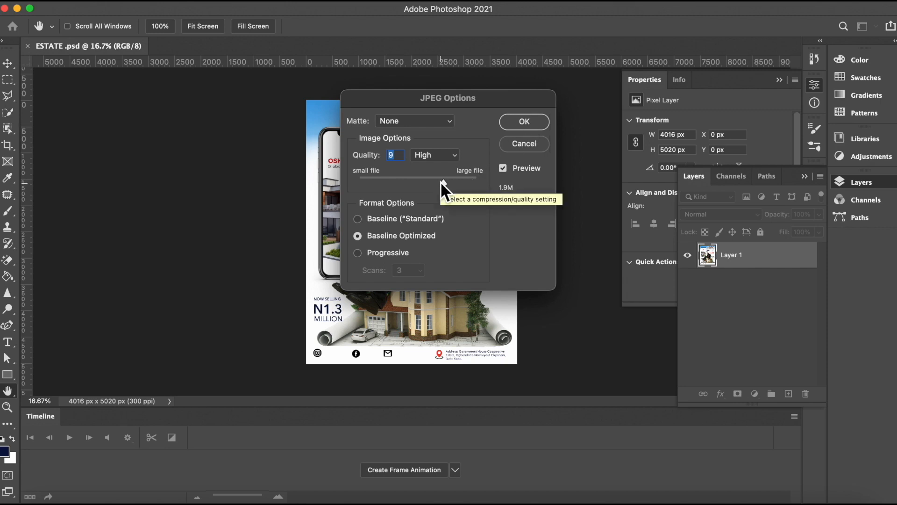
left_click(519, 124)
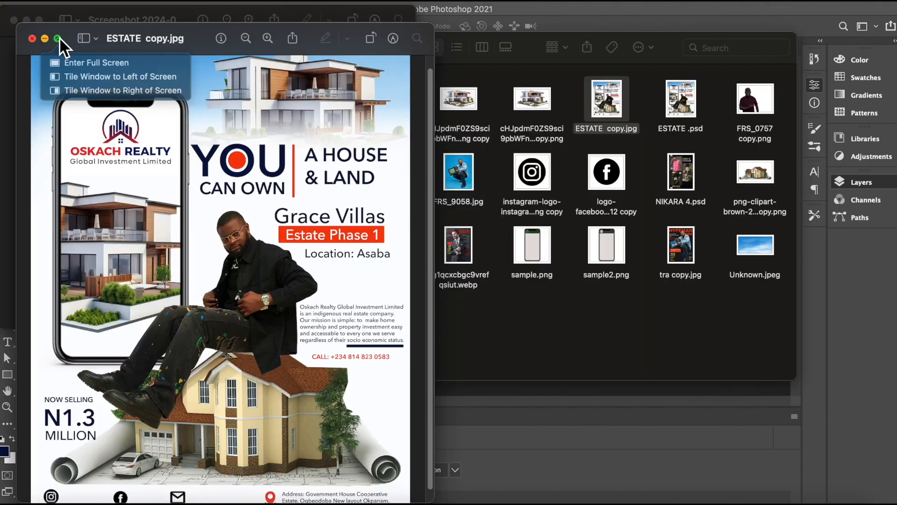
left_click(60, 37)
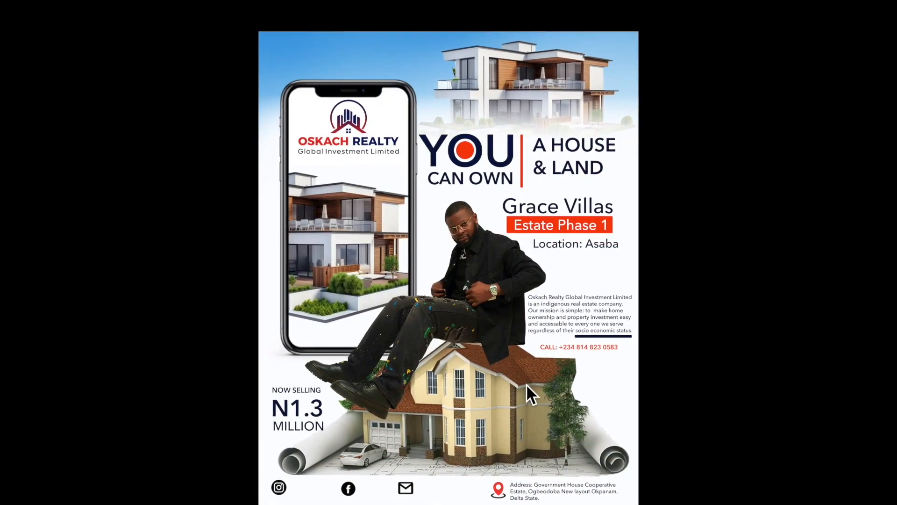